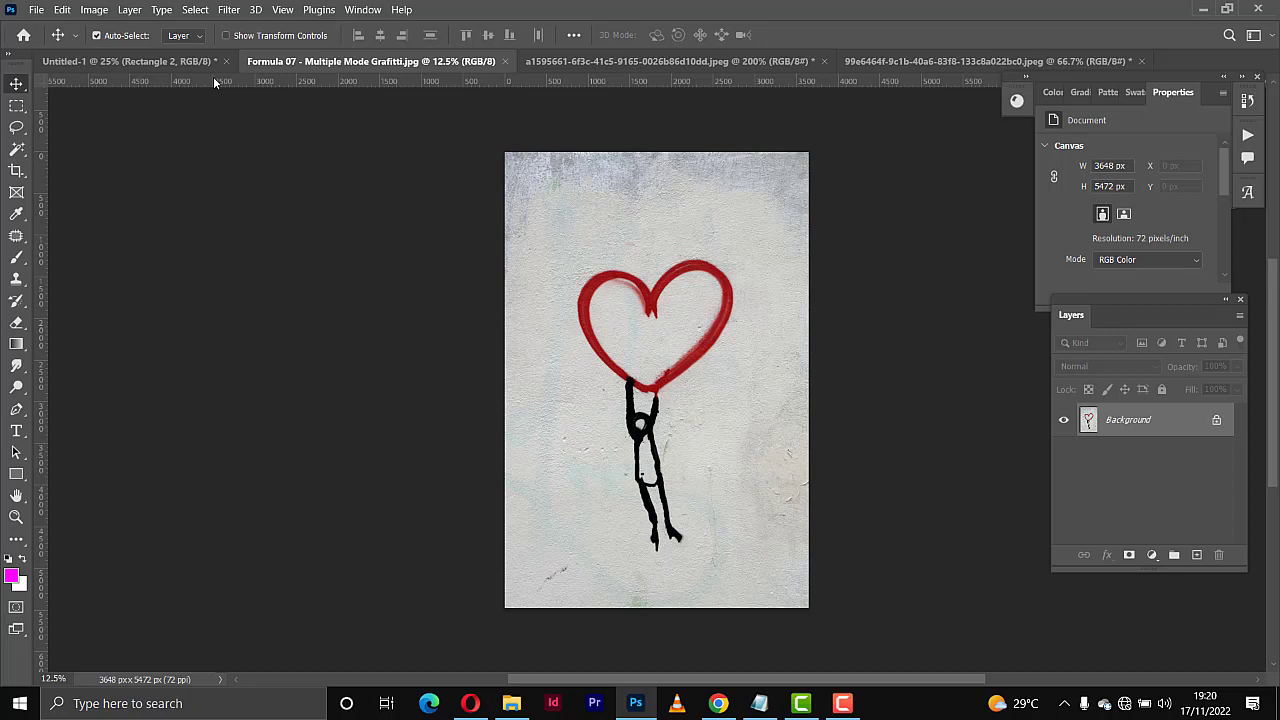
Draw a loose freehand selection around the red heart with the Lasso tool.
click(20, 107)
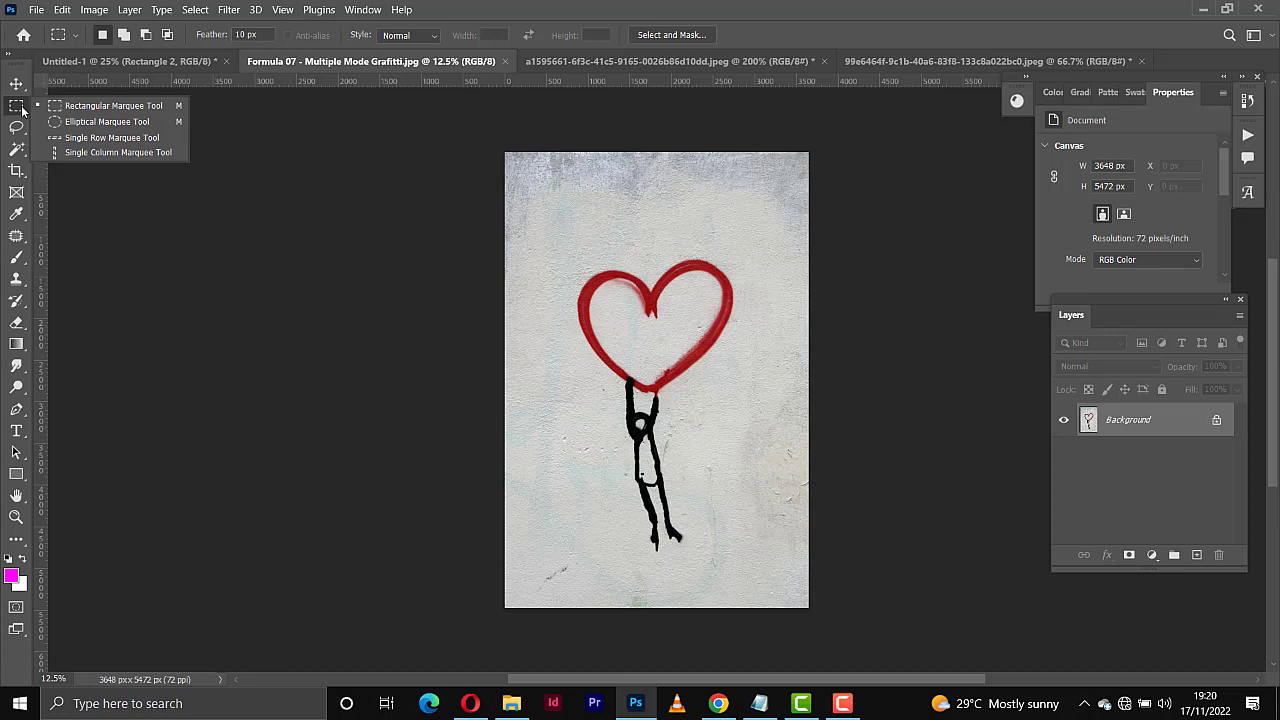
click(17, 127)
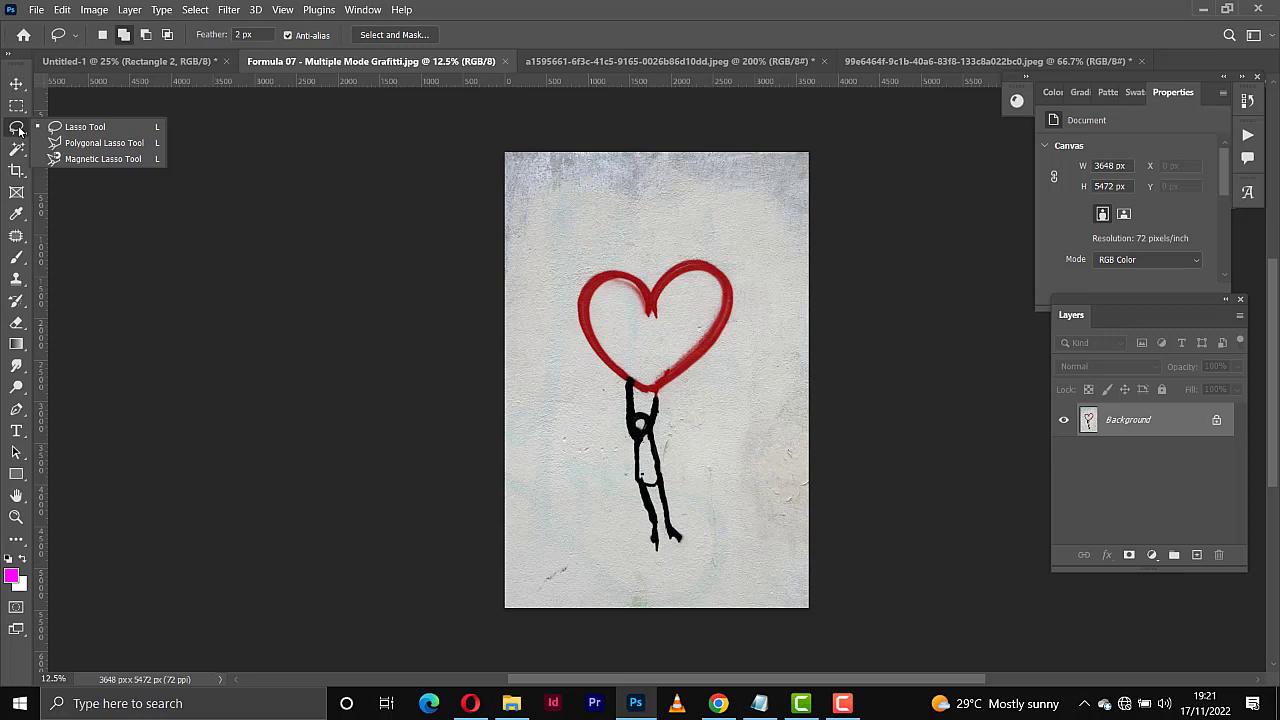
click(85, 127)
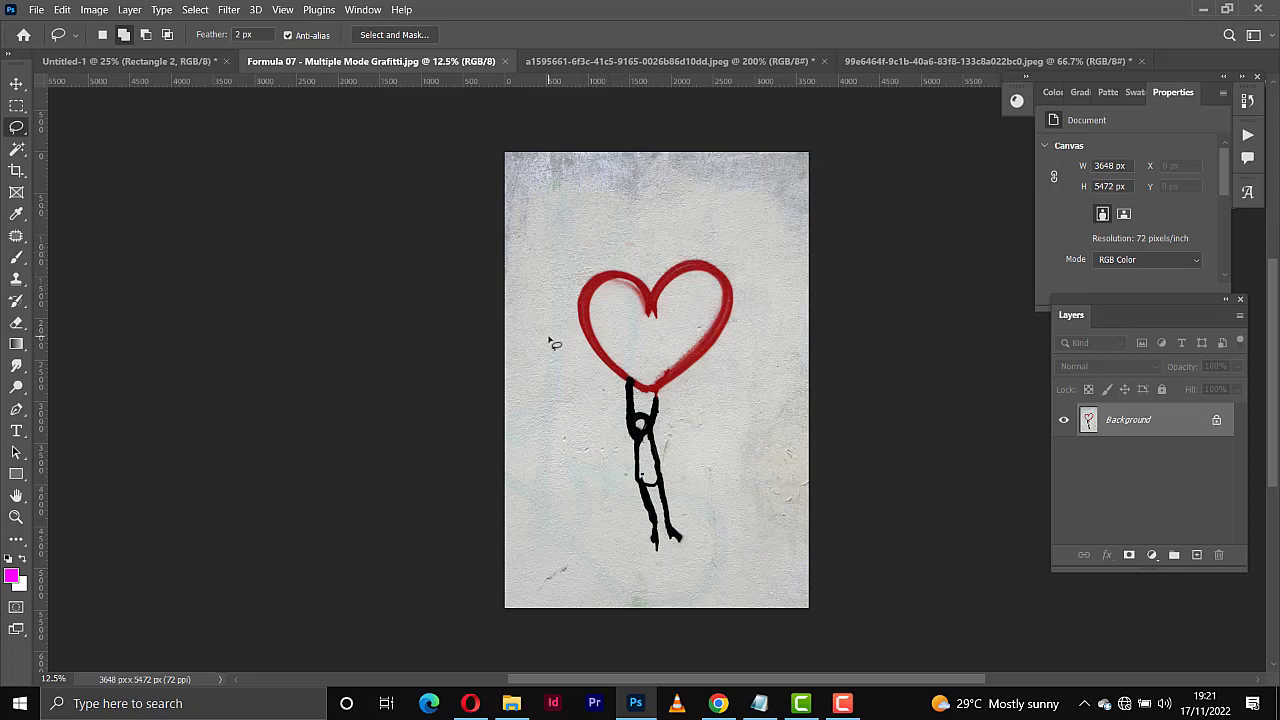
click(15, 110)
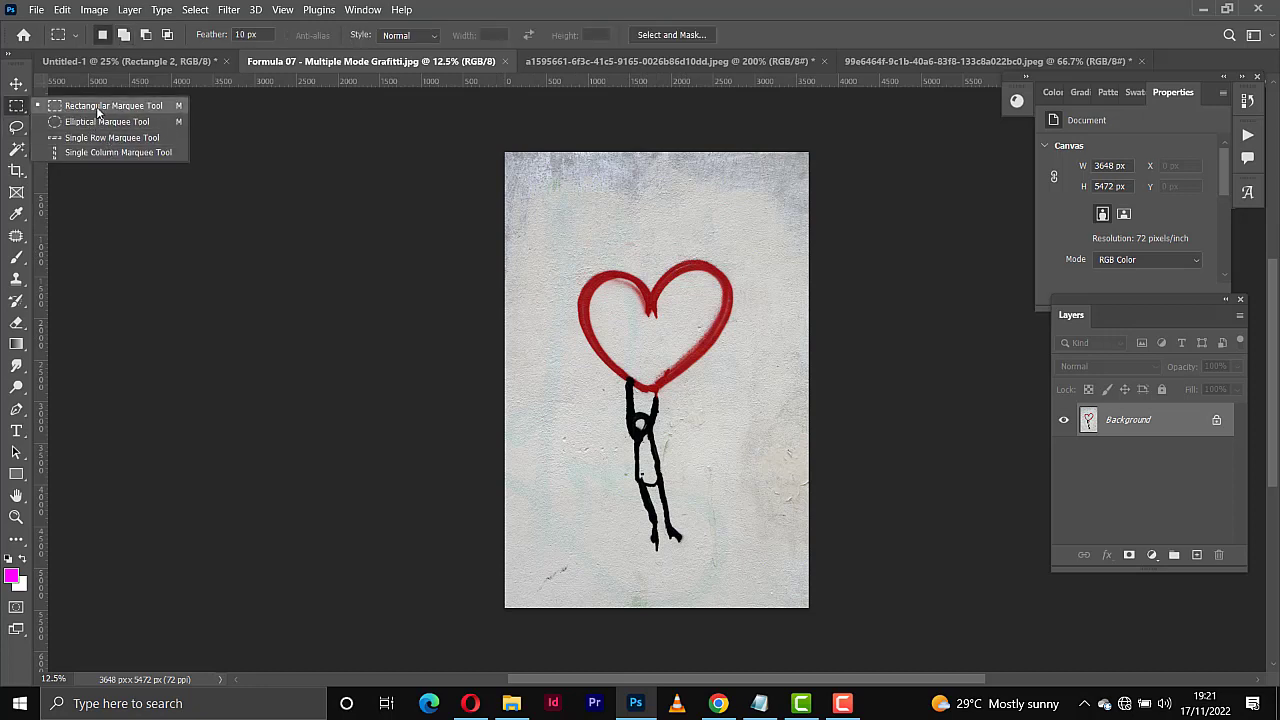
click(22, 127)
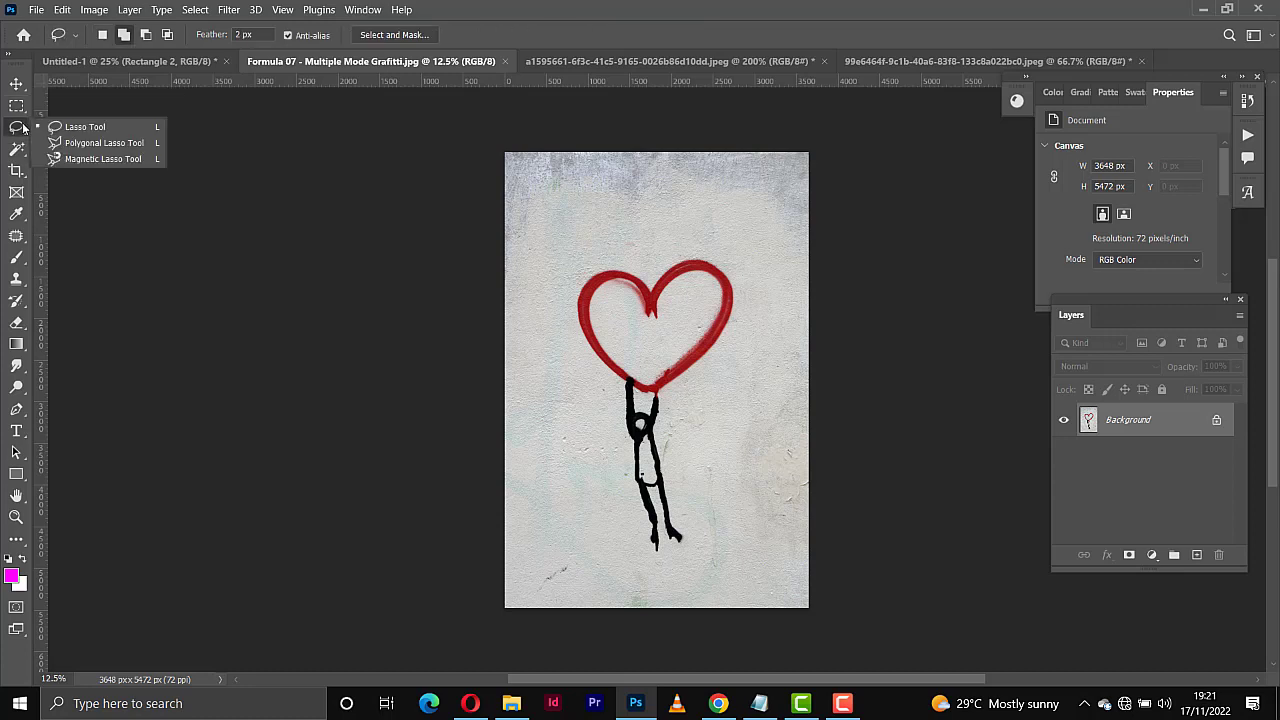
click(70, 127)
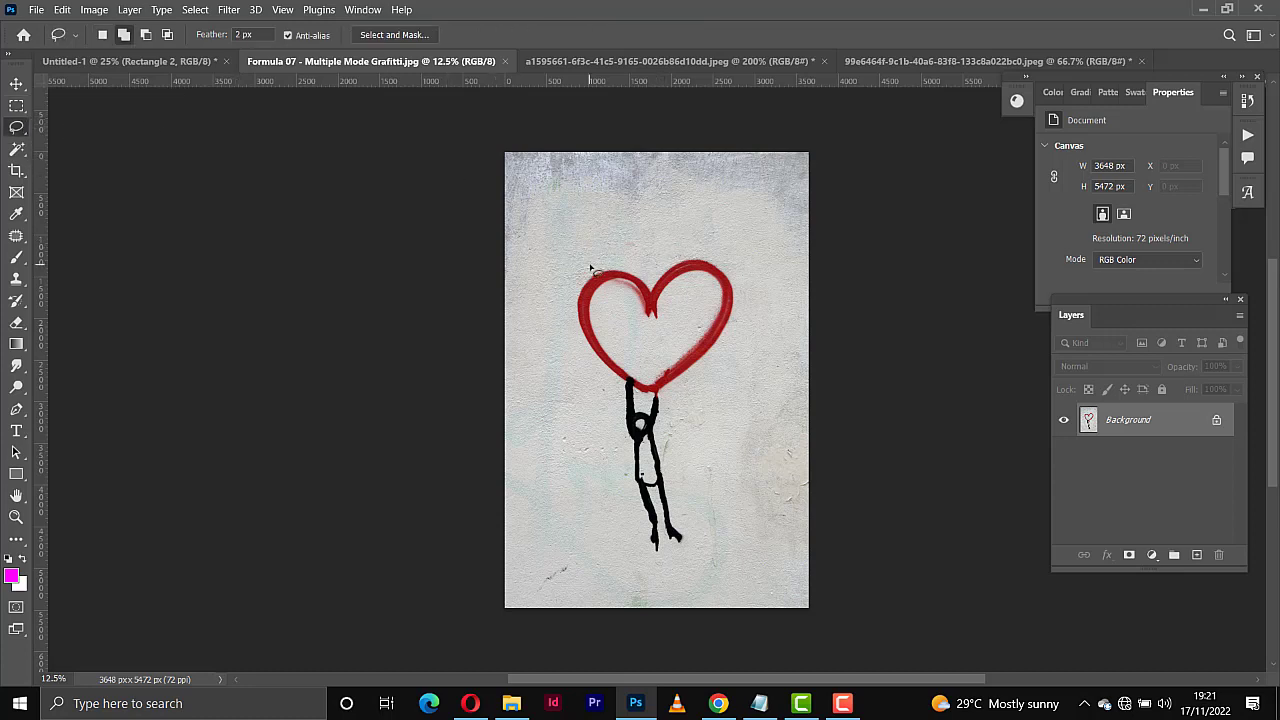
mouse_move(590, 268)
mouse_down()
mouse_move(645, 250)
mouse_move(728, 252)
mouse_move(750, 267)
mouse_move(756, 302)
mouse_move(700, 392)
mouse_move(649, 401)
mouse_move(586, 355)
mouse_move(577, 272)
mouse_move(576, 285)
mouse_up()
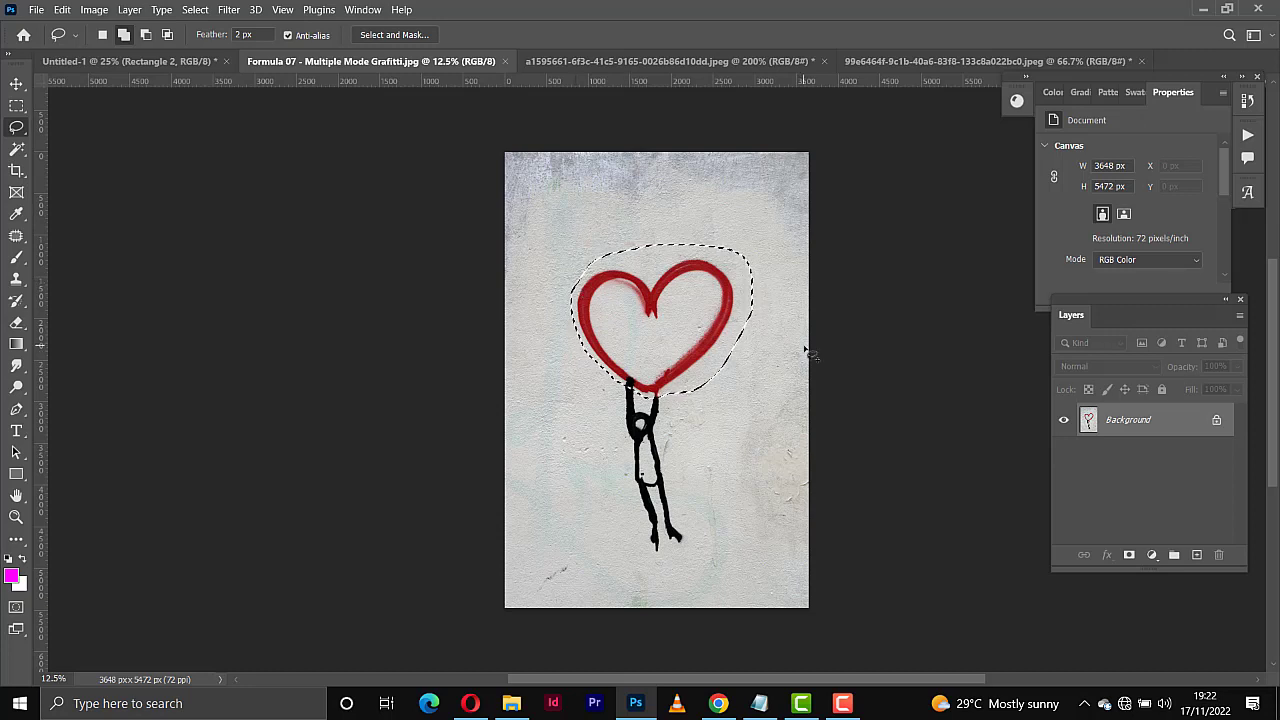
Unlock the Background layer and try deleting the selected heart area, undoing the deletion and clearing the selection.
click(1218, 422)
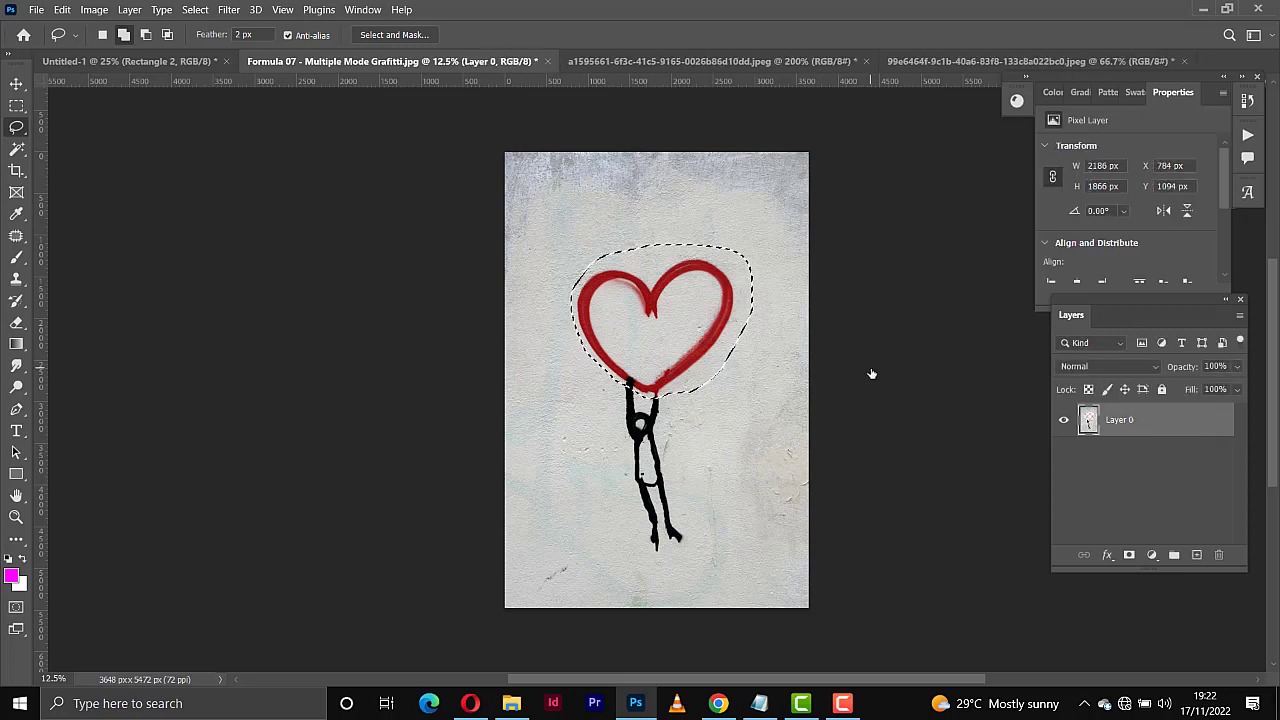
key(Delete)
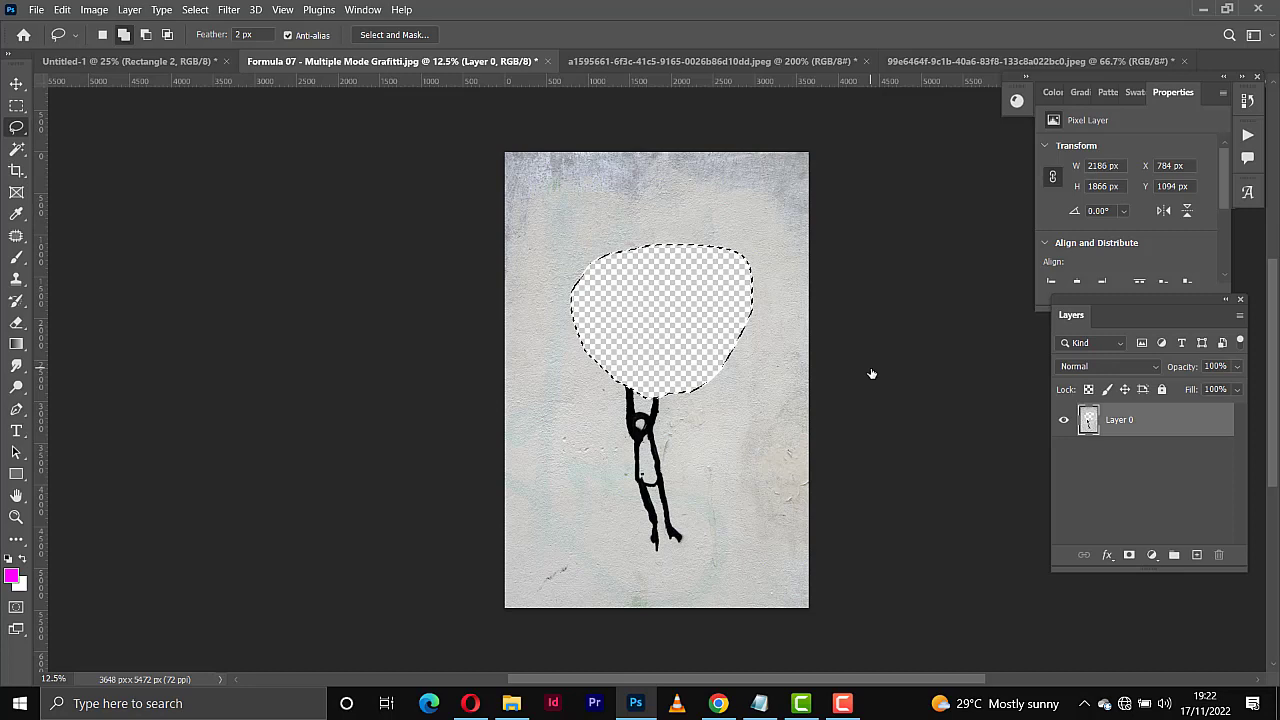
key(ctrl+z)
key(ctrl+d)
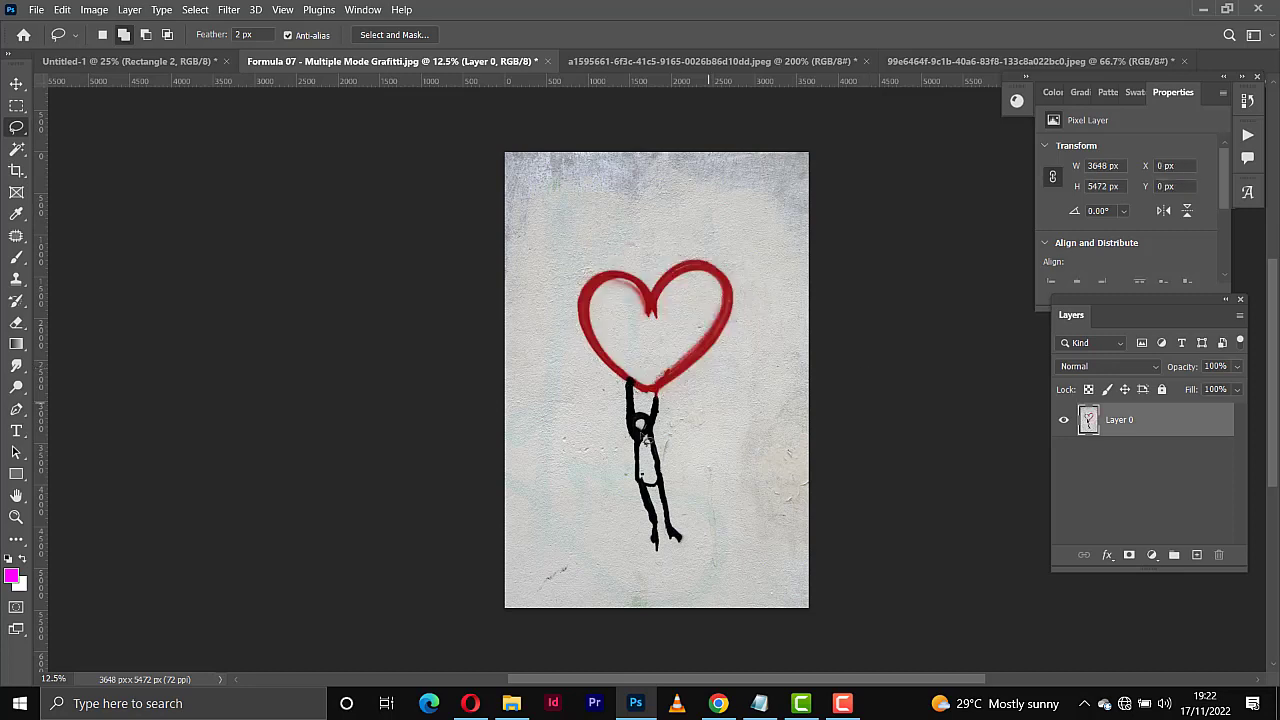
Lasso the black stick figure below the heart and try filling the selected area with the background color, undoing back to the selection.
mouse_move(633, 503)
mouse_down()
mouse_move(616, 427)
mouse_move(626, 380)
mouse_move(662, 393)
mouse_move(708, 570)
mouse_move(656, 563)
mouse_move(630, 505)
mouse_up()
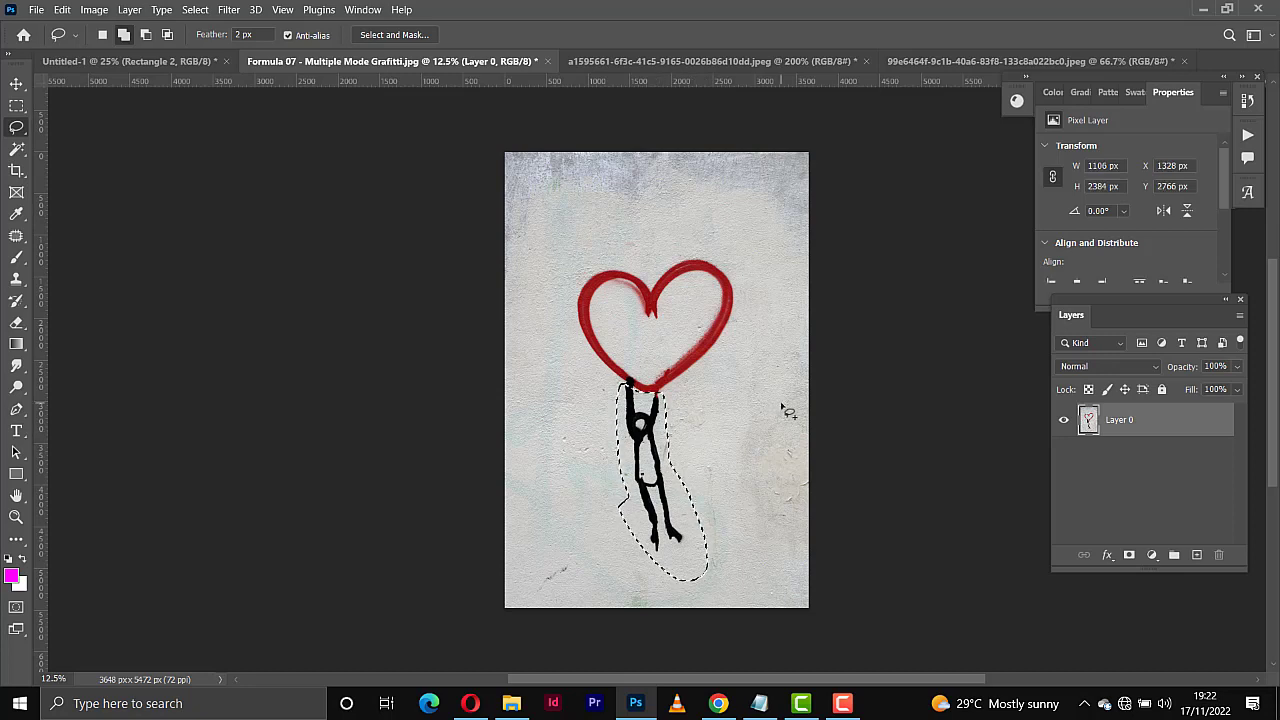
key(ctrl+BackSpace)
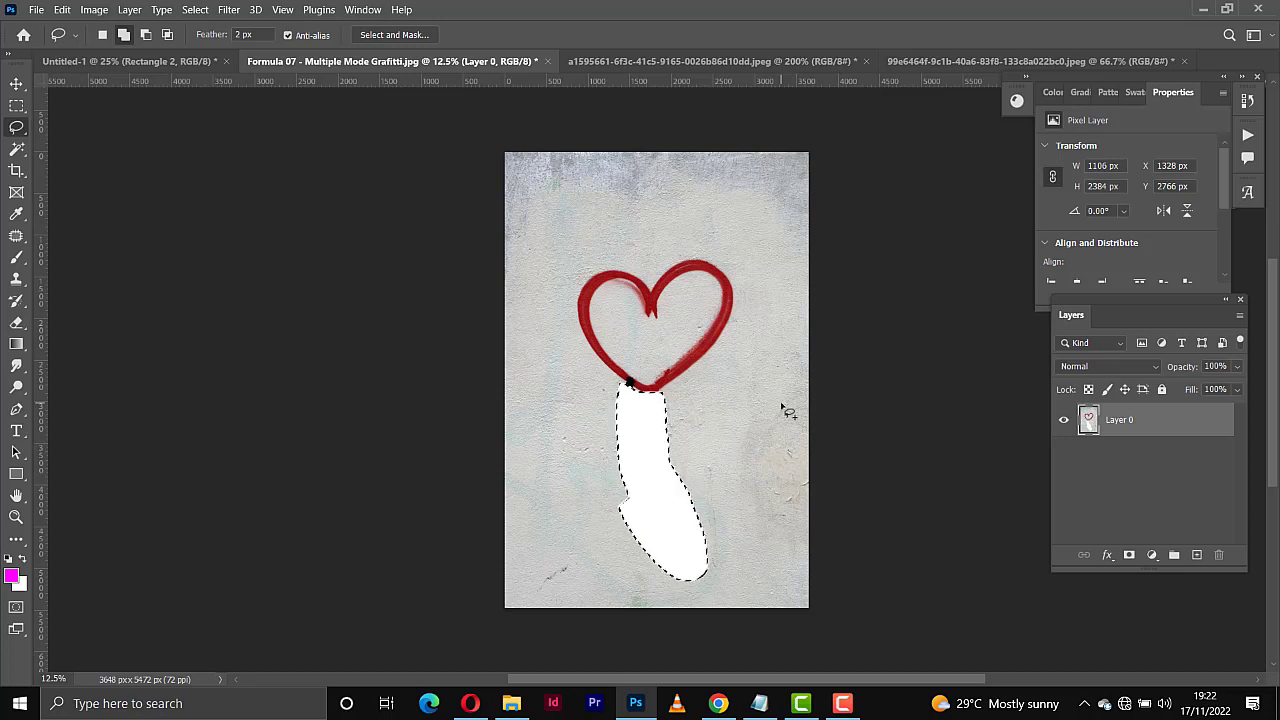
key(ctrl+d)
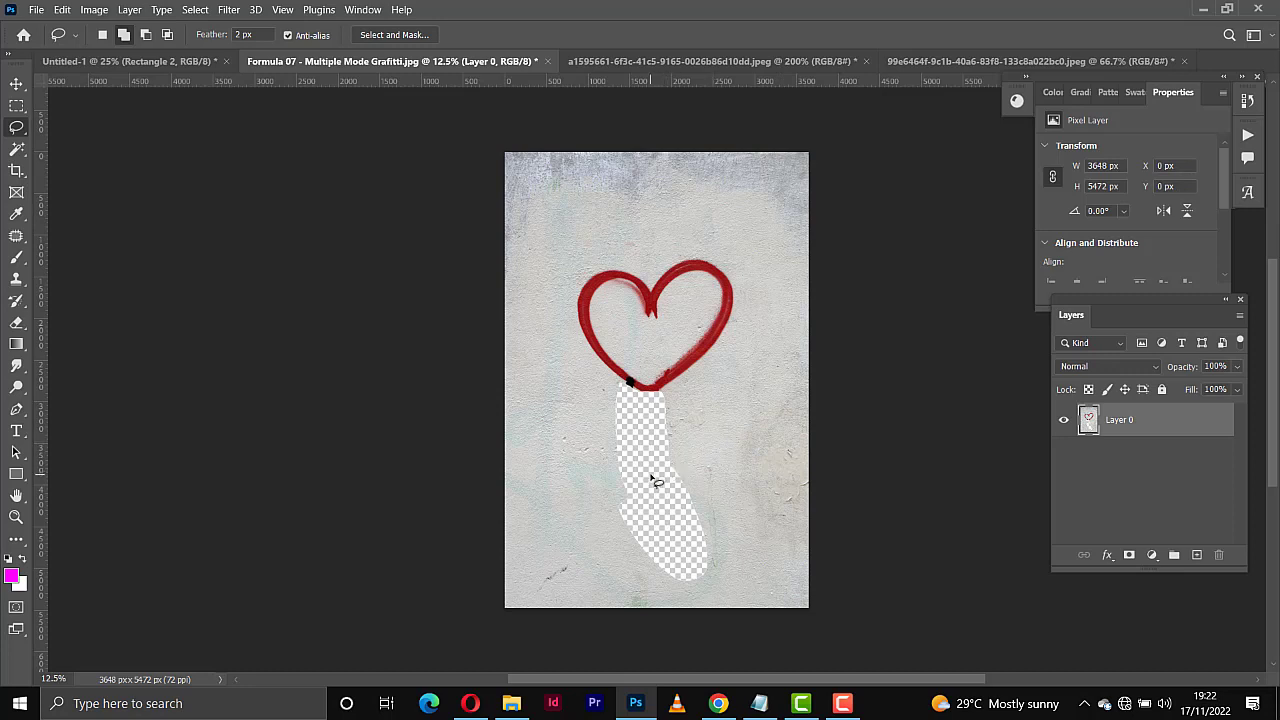
key(ctrl+z)
key(ctrl+z)
key(ctrl+z)
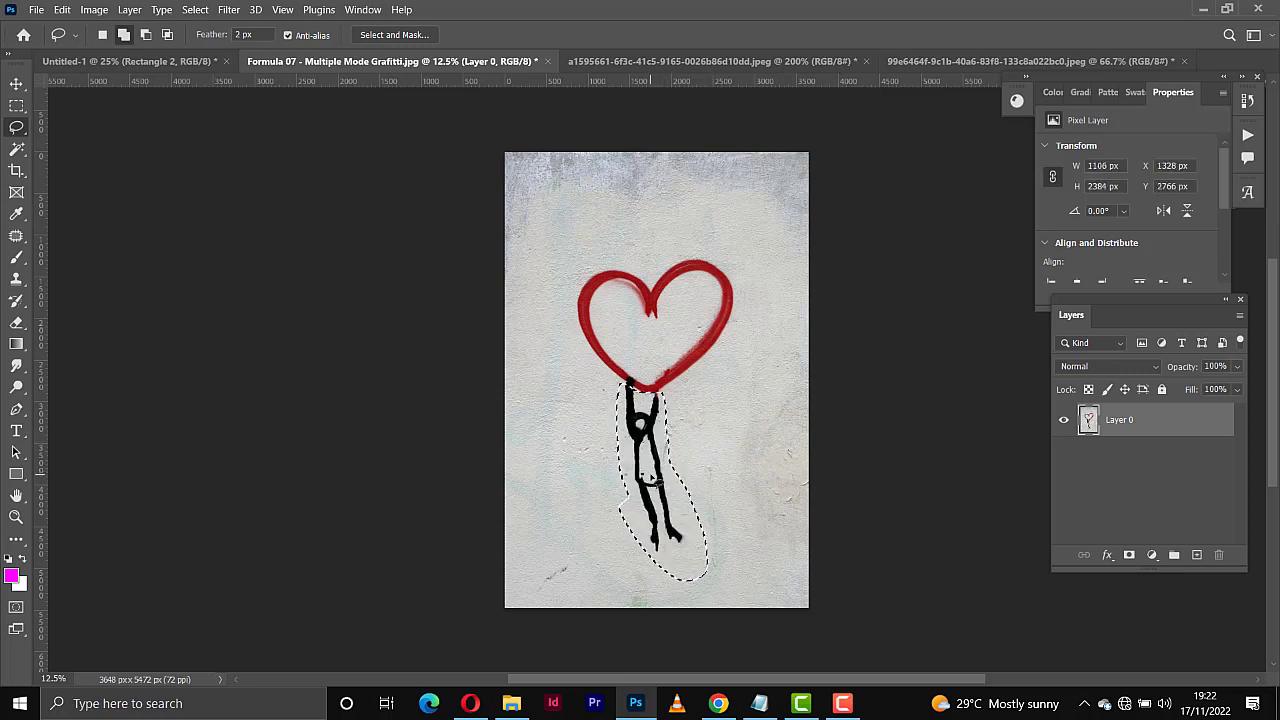
Remove the selected stick figure from the wall with Delete and Fill Selection.
right_click(656, 482)
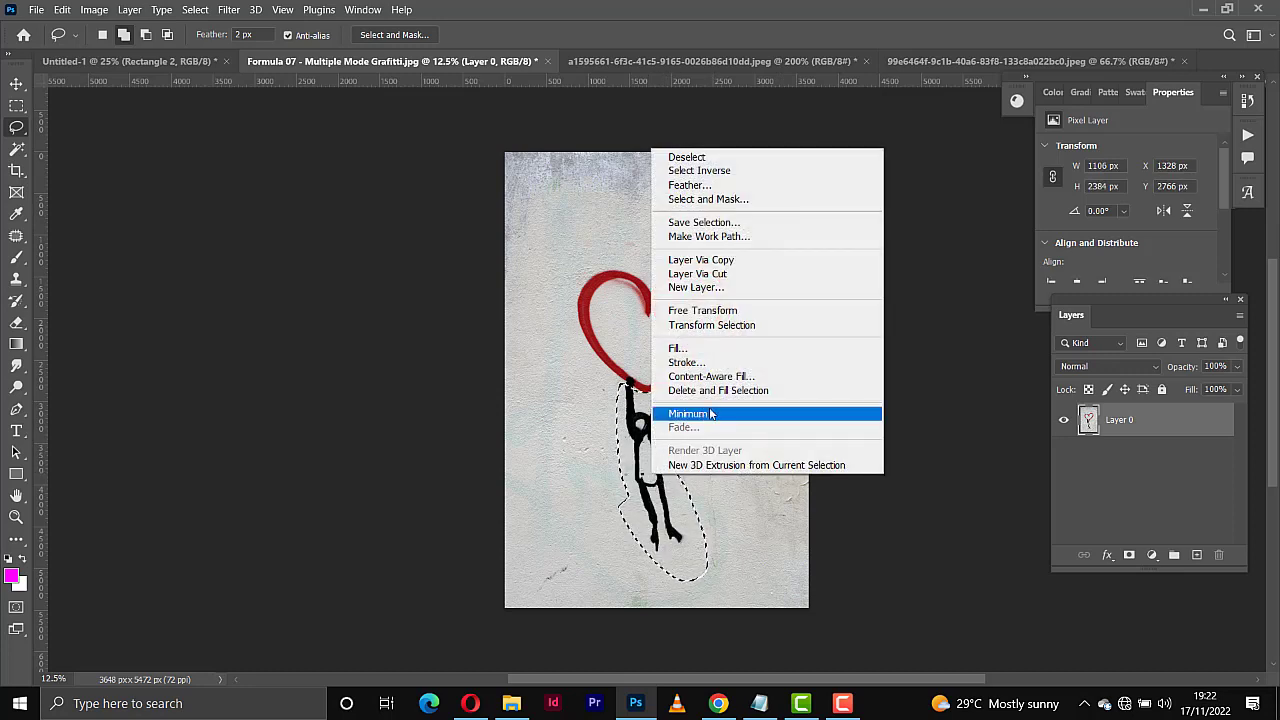
click(750, 391)
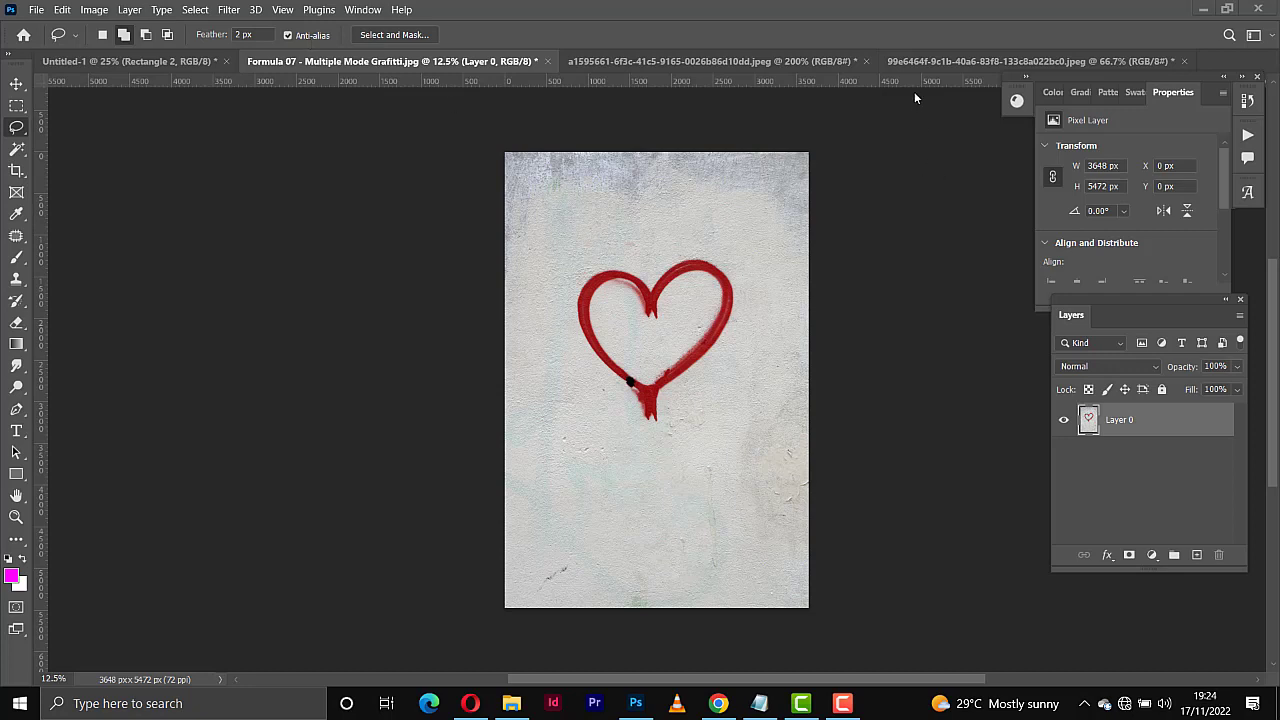
Switch to the open photo of the woman carrying a clay pot.
click(910, 62)
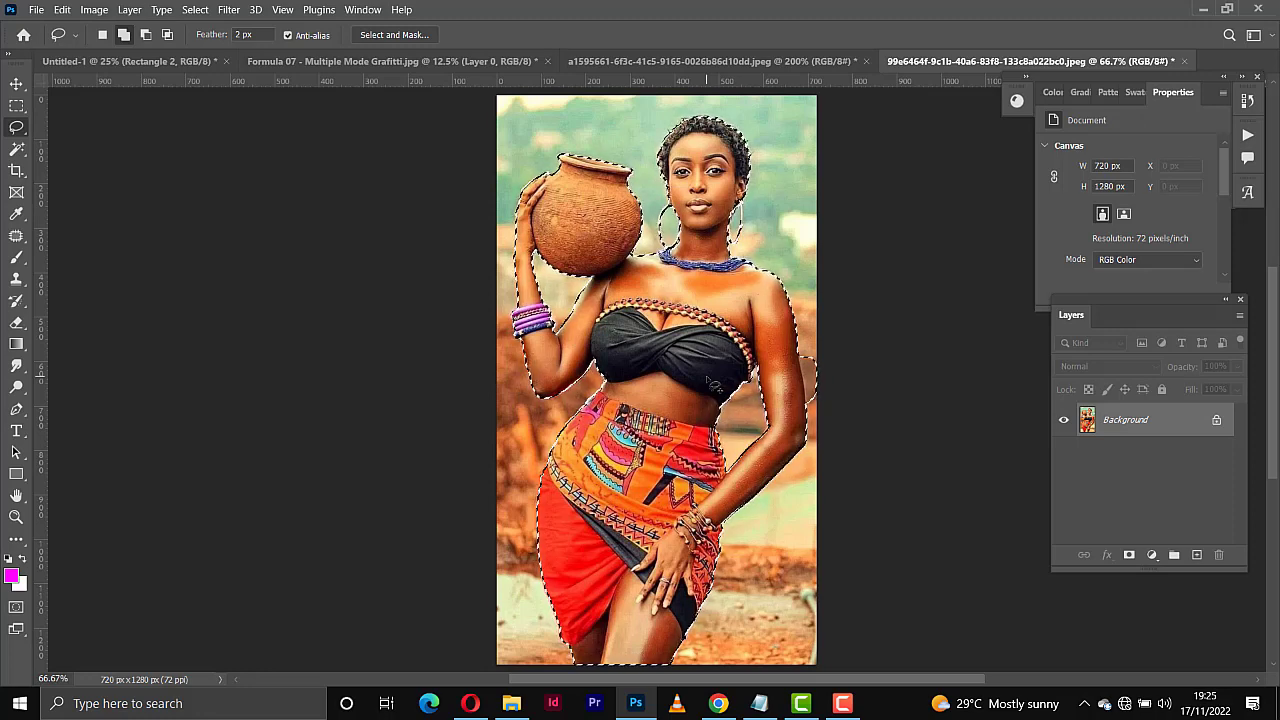
click(198, 10)
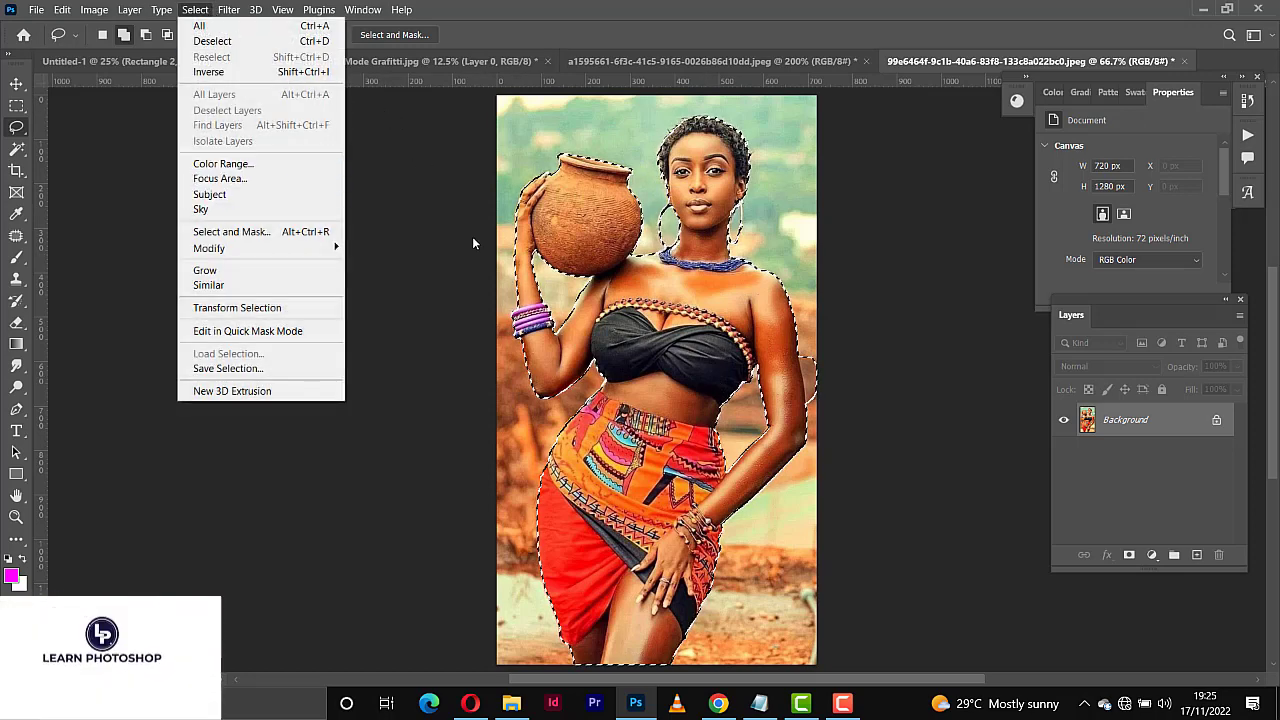
click(228, 368)
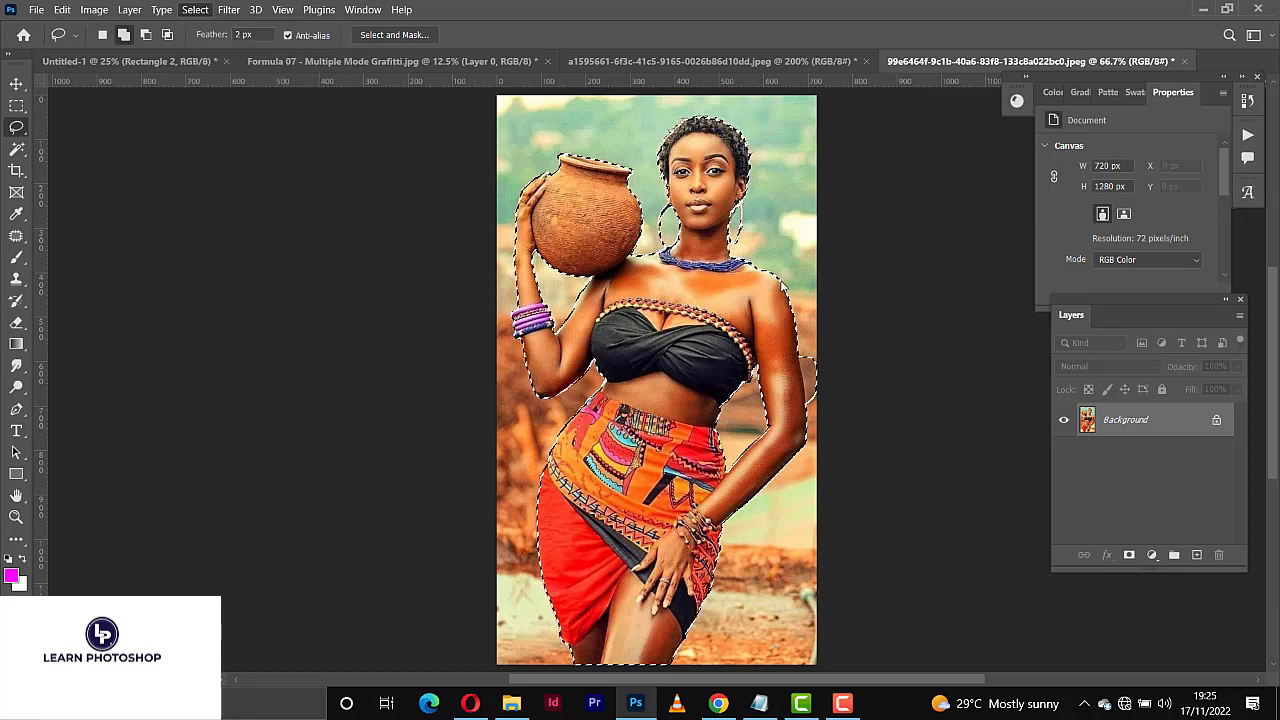
click(774, 198)
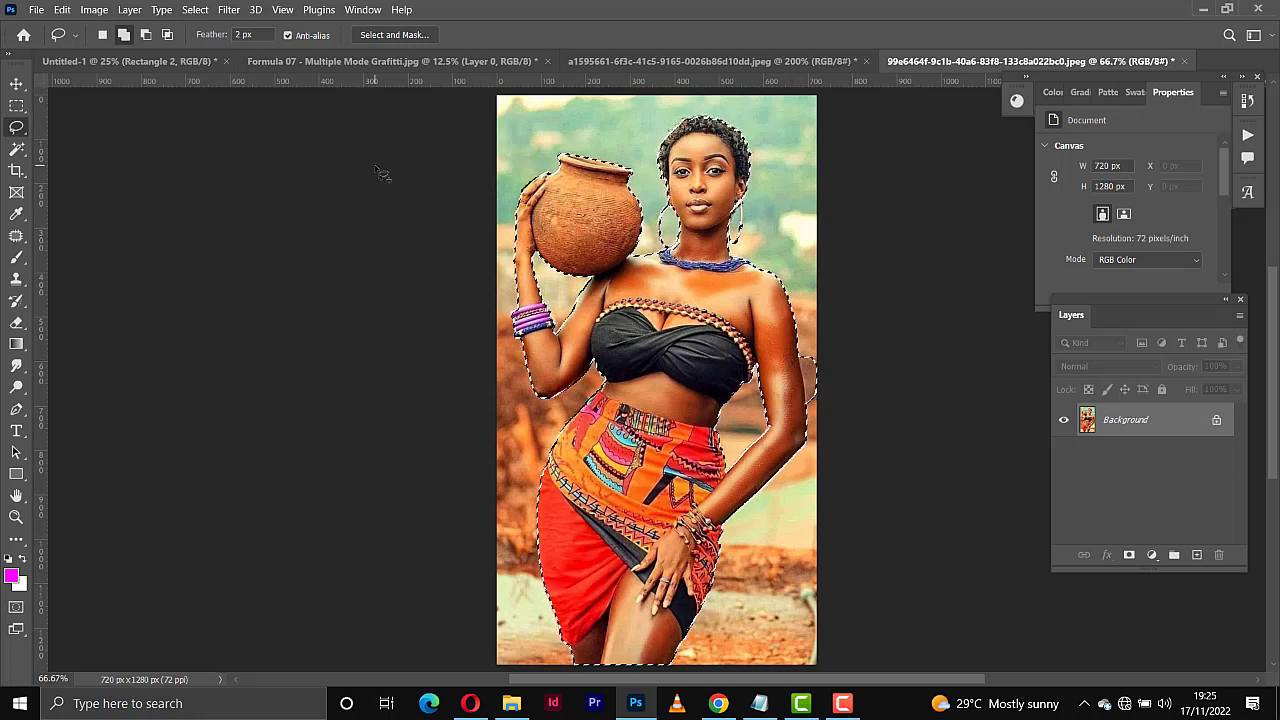
Subtract the excess background beside the woman's outer arm from the selection with the Lasso tool, following the arm's edge.
click(16, 127)
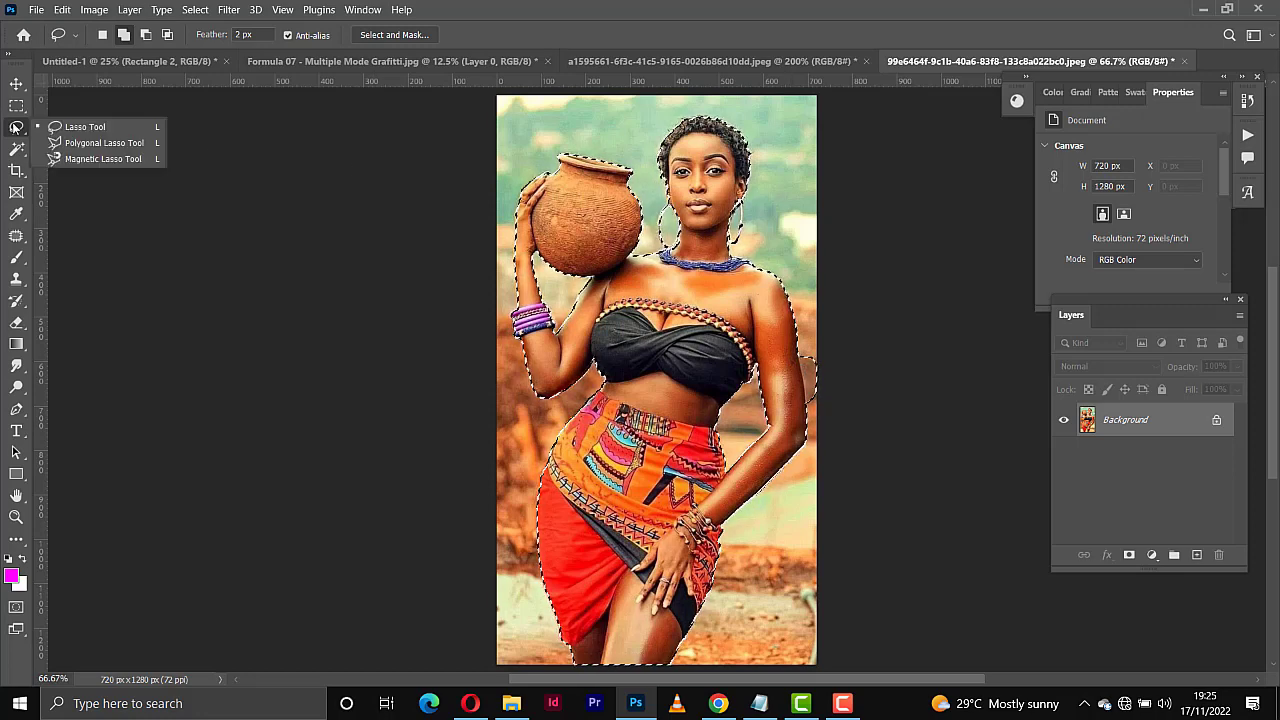
click(86, 127)
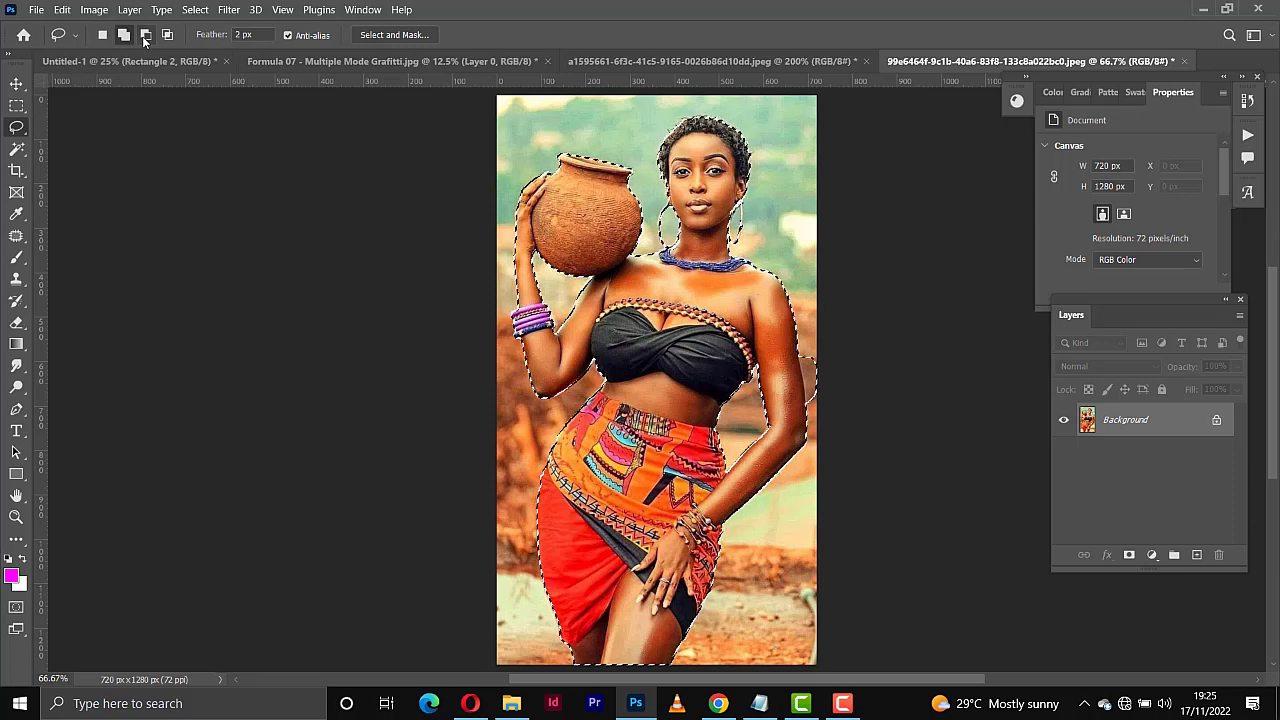
click(146, 37)
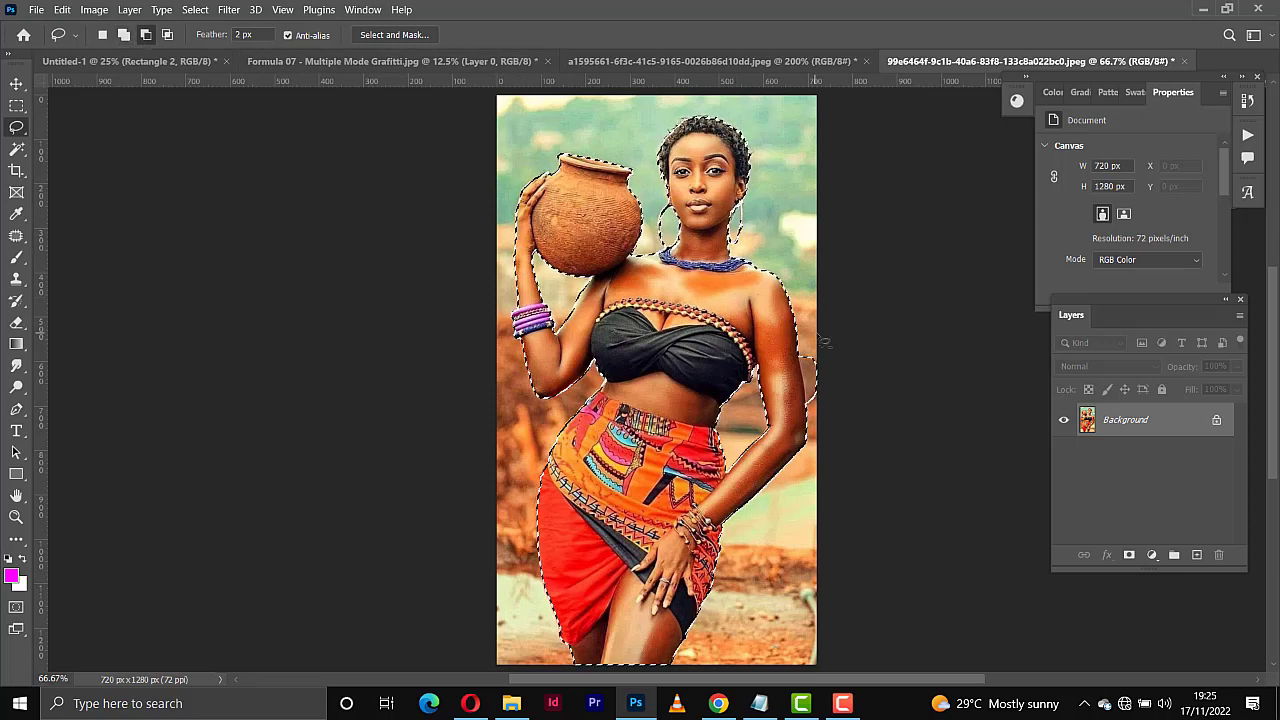
key(ctrl+plus)
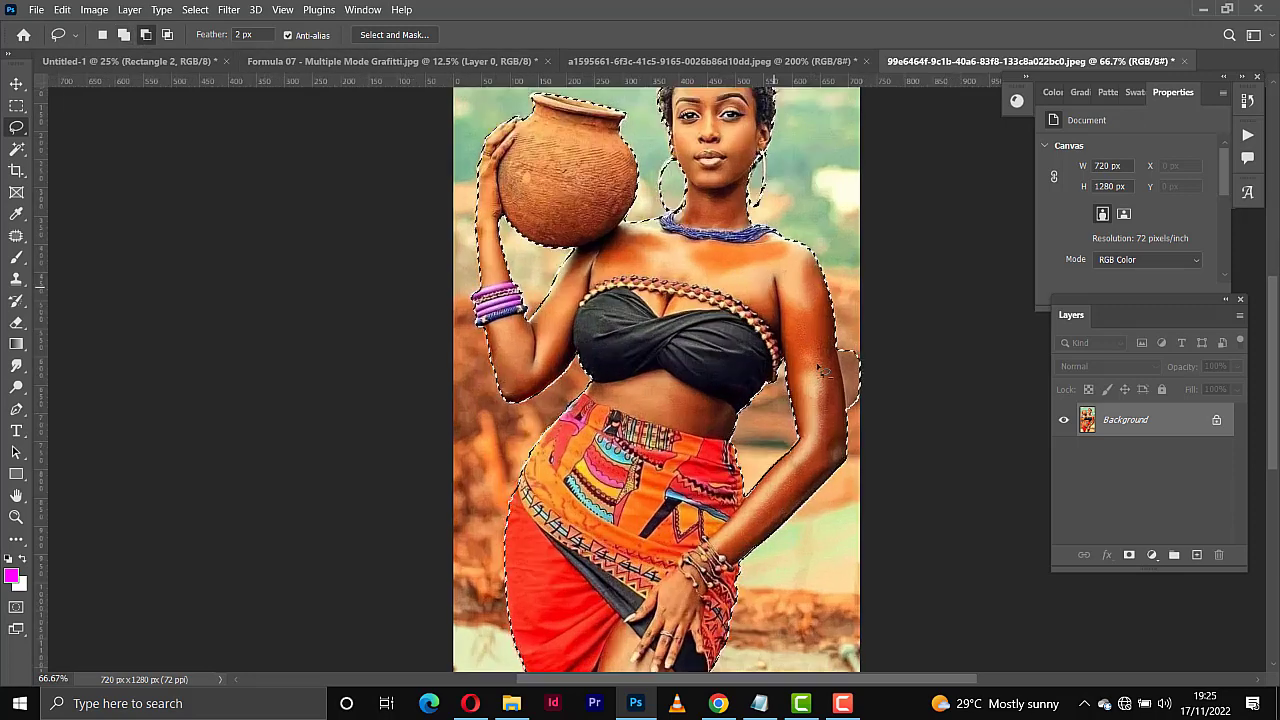
key(ctrl+plus)
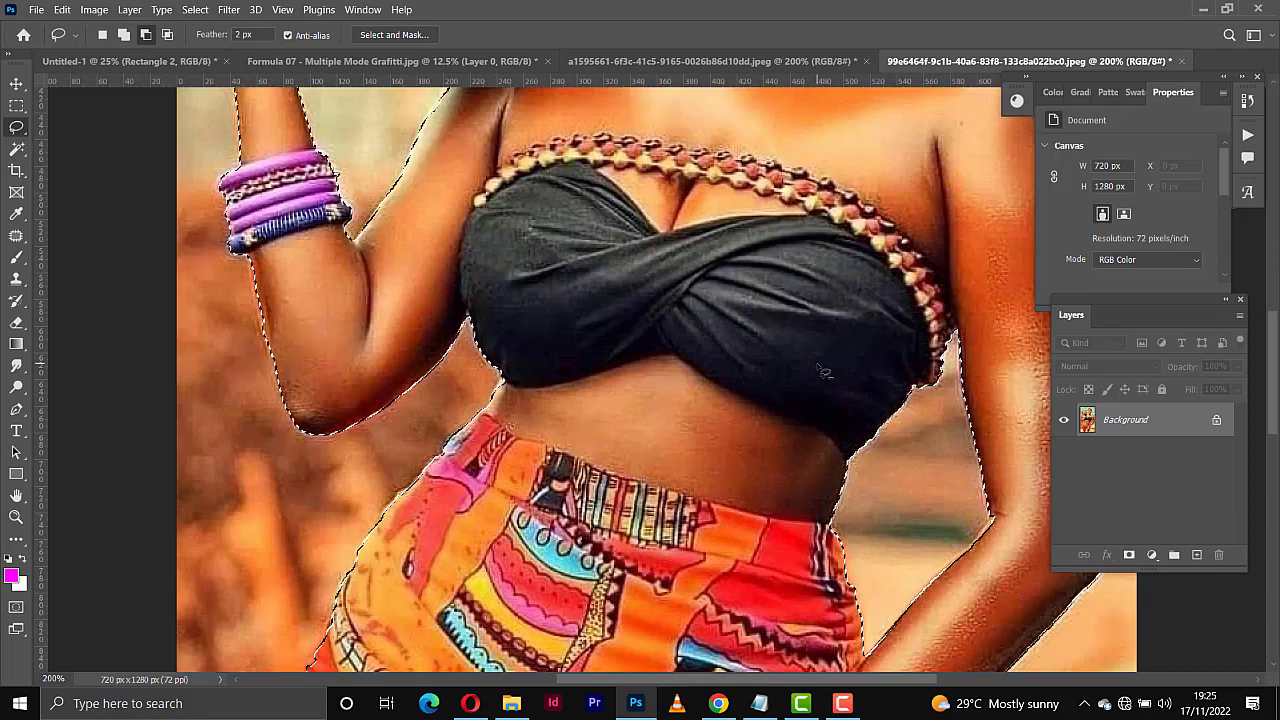
scroll(822, 370, right, 5)
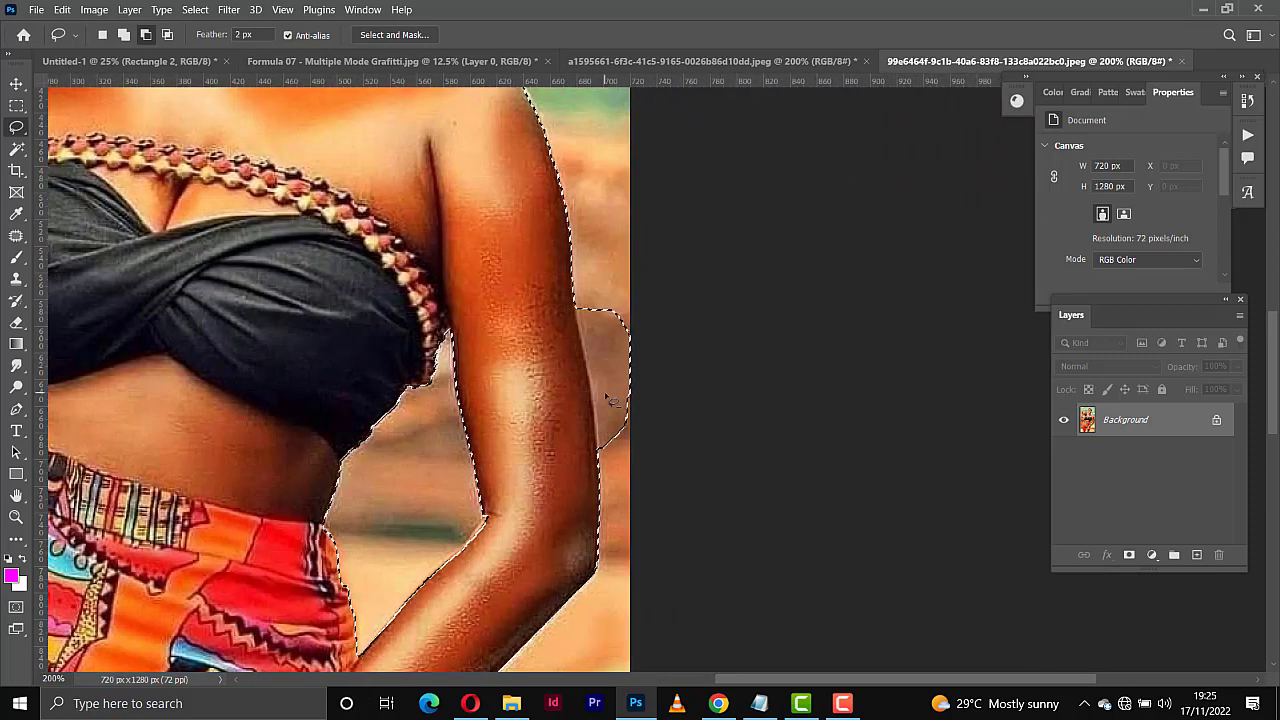
key(ctrl+plus)
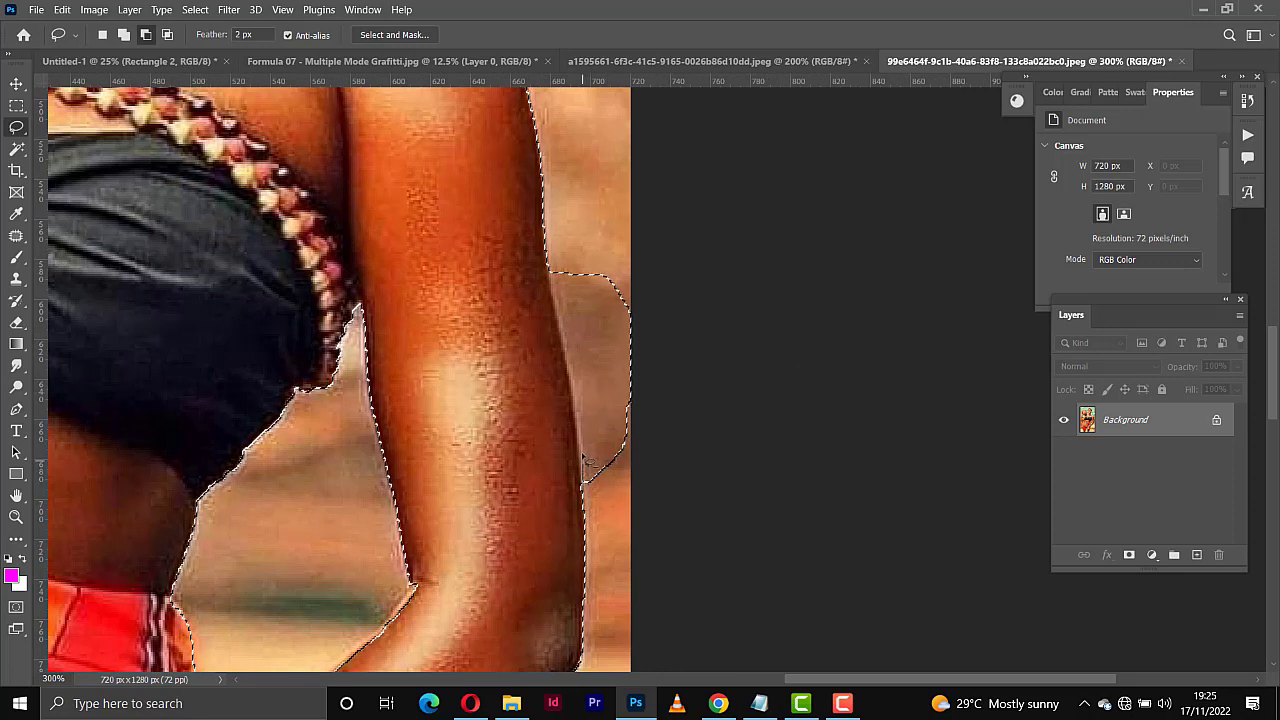
mouse_move(588, 458)
mouse_down()
mouse_move(551, 272)
mouse_move(557, 256)
mouse_move(627, 238)
mouse_move(679, 294)
mouse_move(682, 423)
mouse_move(644, 488)
mouse_move(625, 501)
mouse_move(586, 477)
mouse_up()
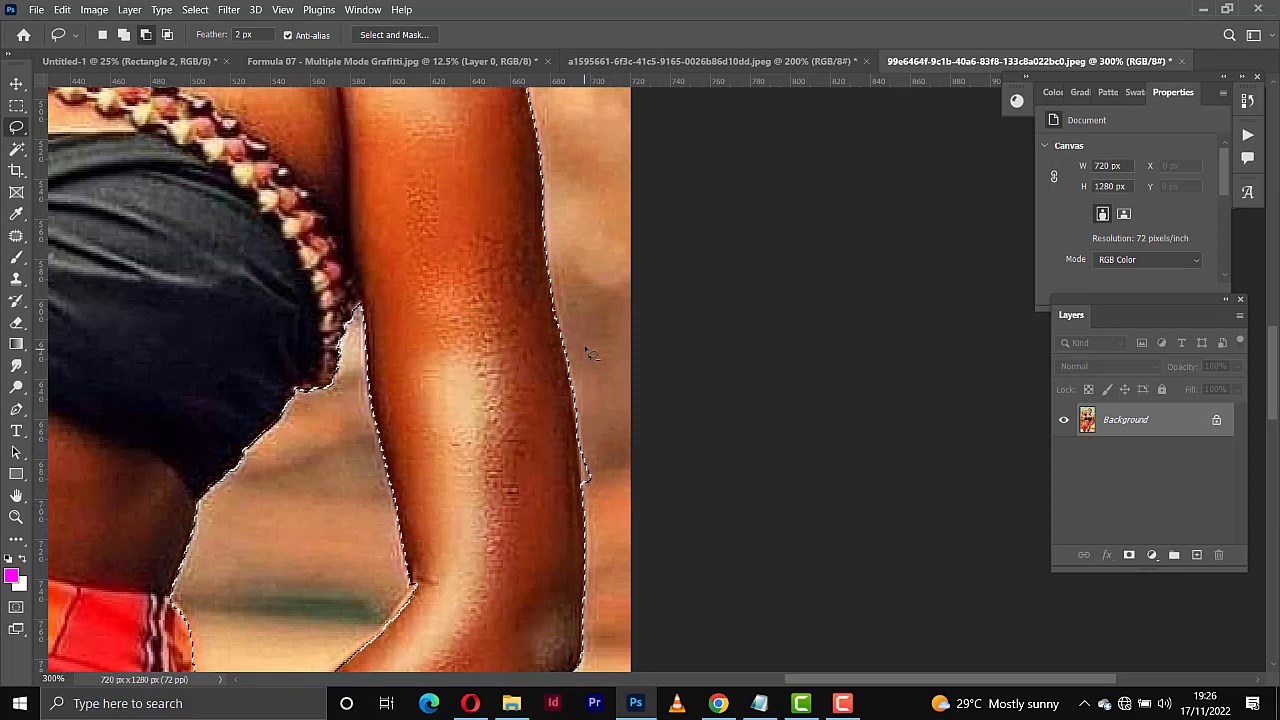
mouse_move(579, 332)
mouse_down()
mouse_move(597, 500)
mouse_move(580, 396)
mouse_up()
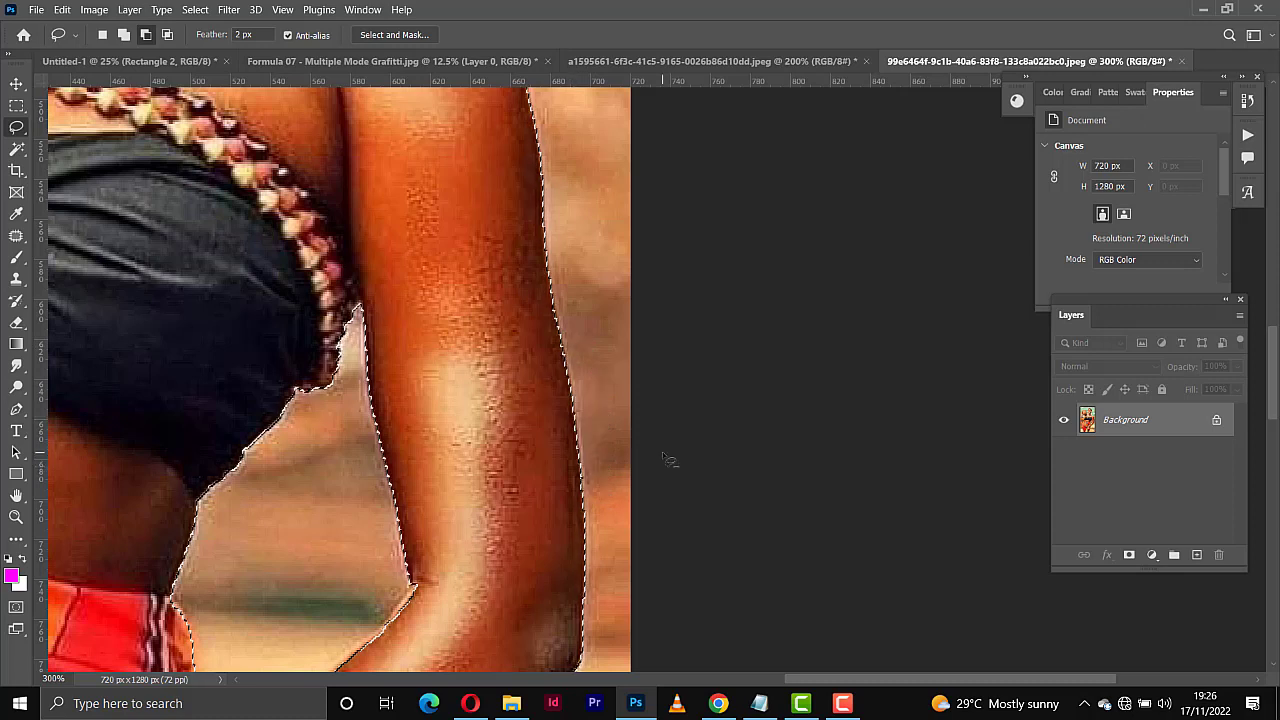
Clear the woman's selection and lasso the background left of her red skirt and leg, down to the photo's bottom edge.
key(ctrl+0)
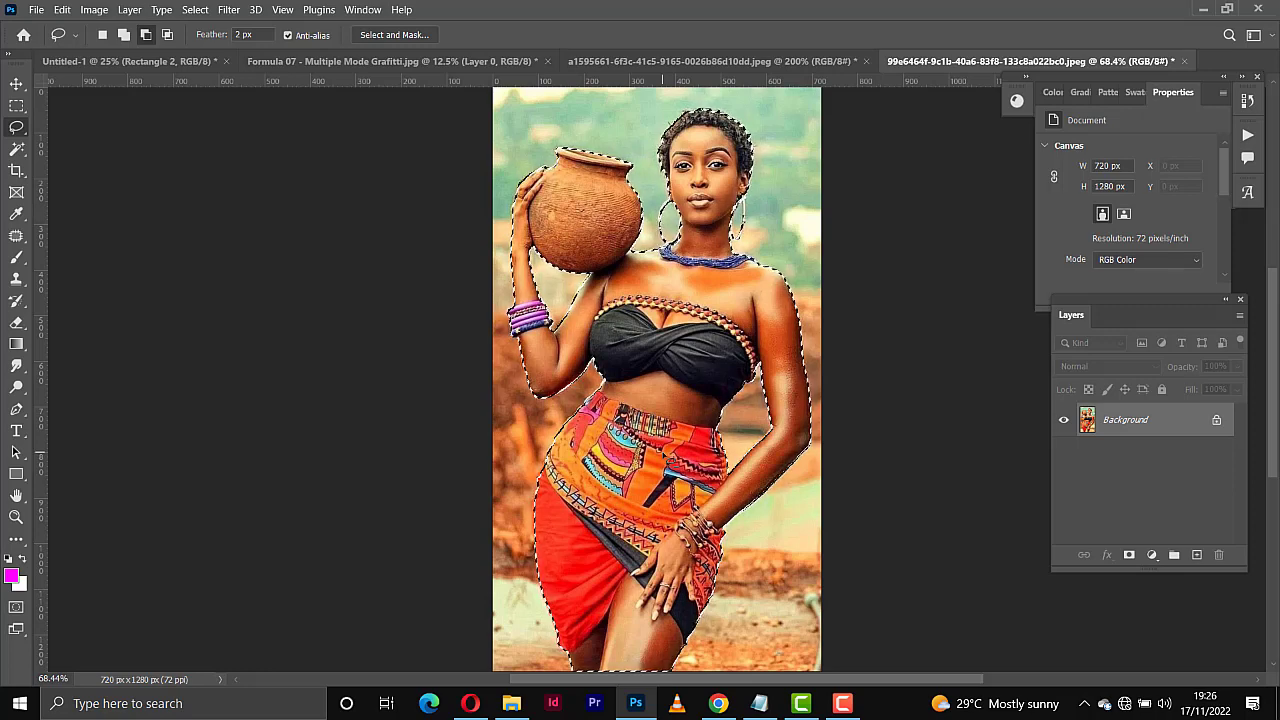
key(ctrl+d)
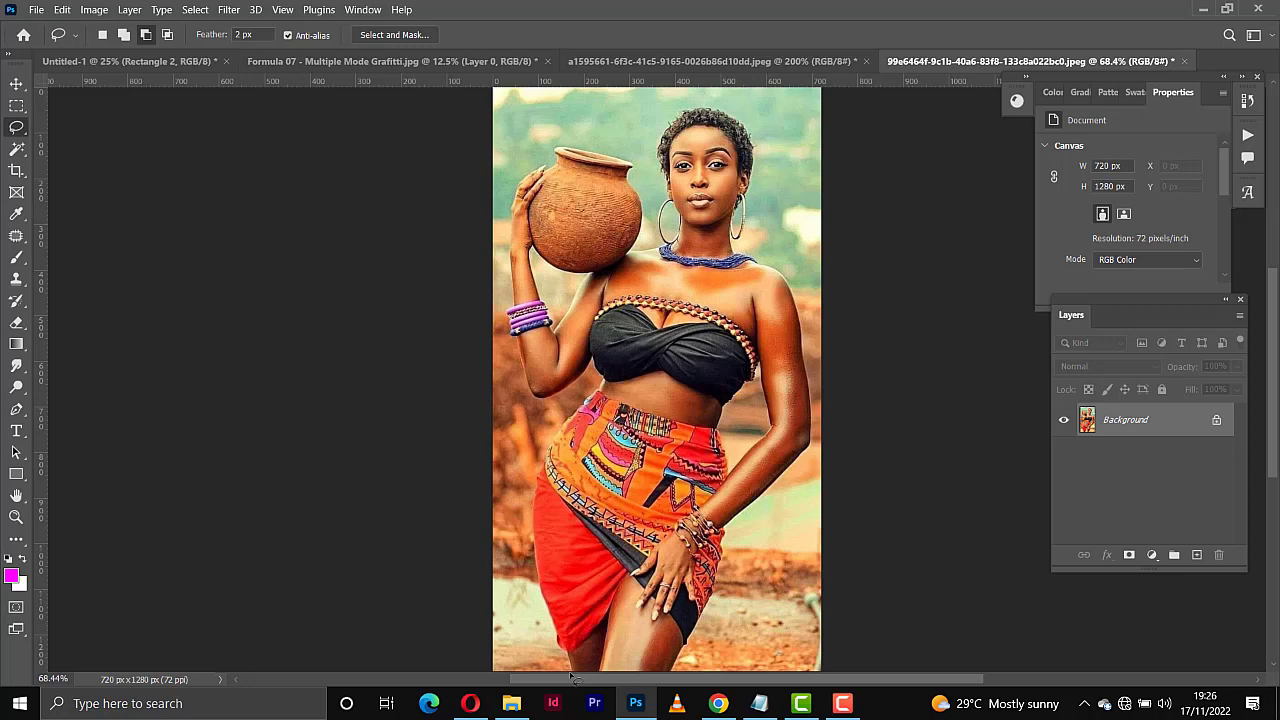
key(ctrl+BackSpace)
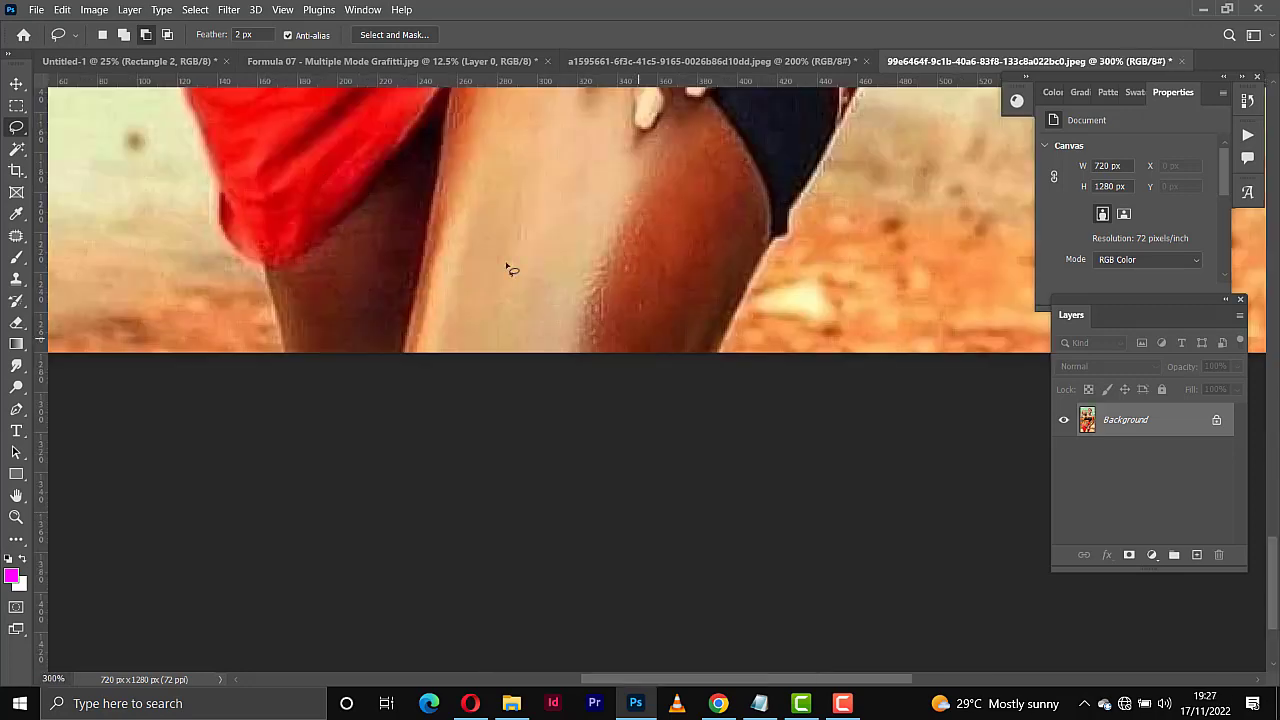
scroll(324, 174, left, 1)
scroll(326, 180, left, 1)
scroll(326, 180, up, 3)
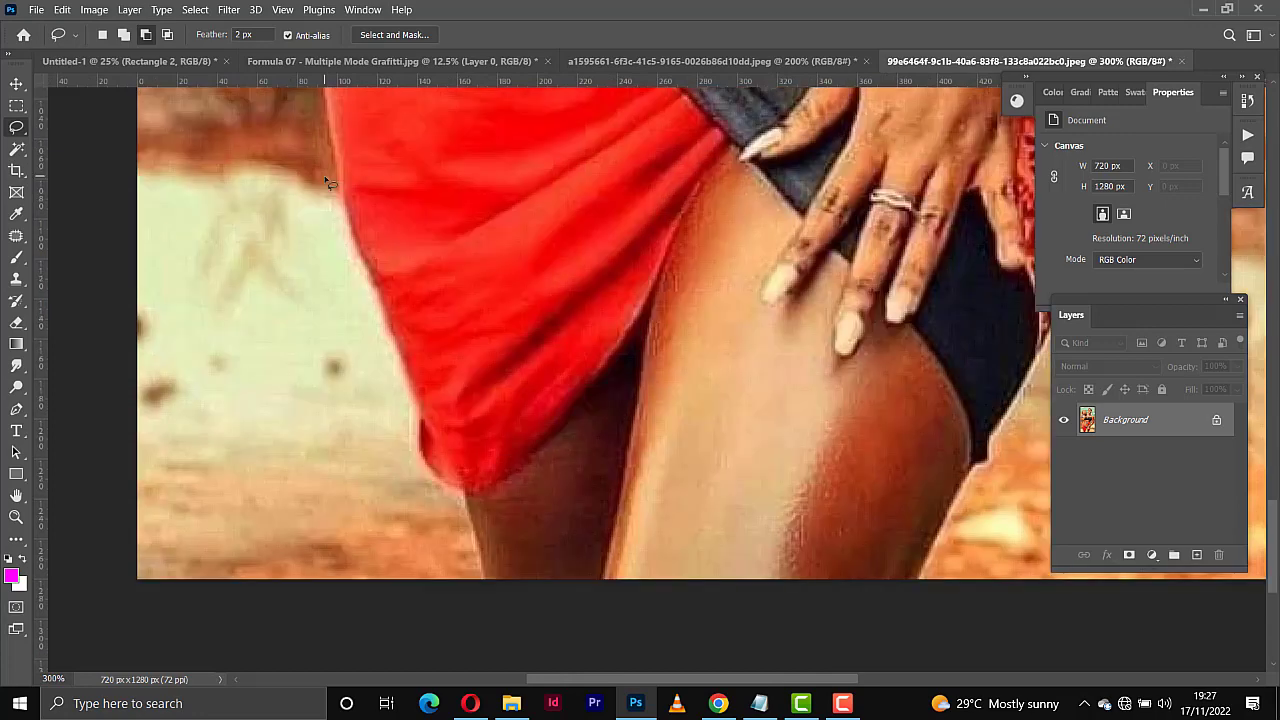
scroll(326, 180, down, 2)
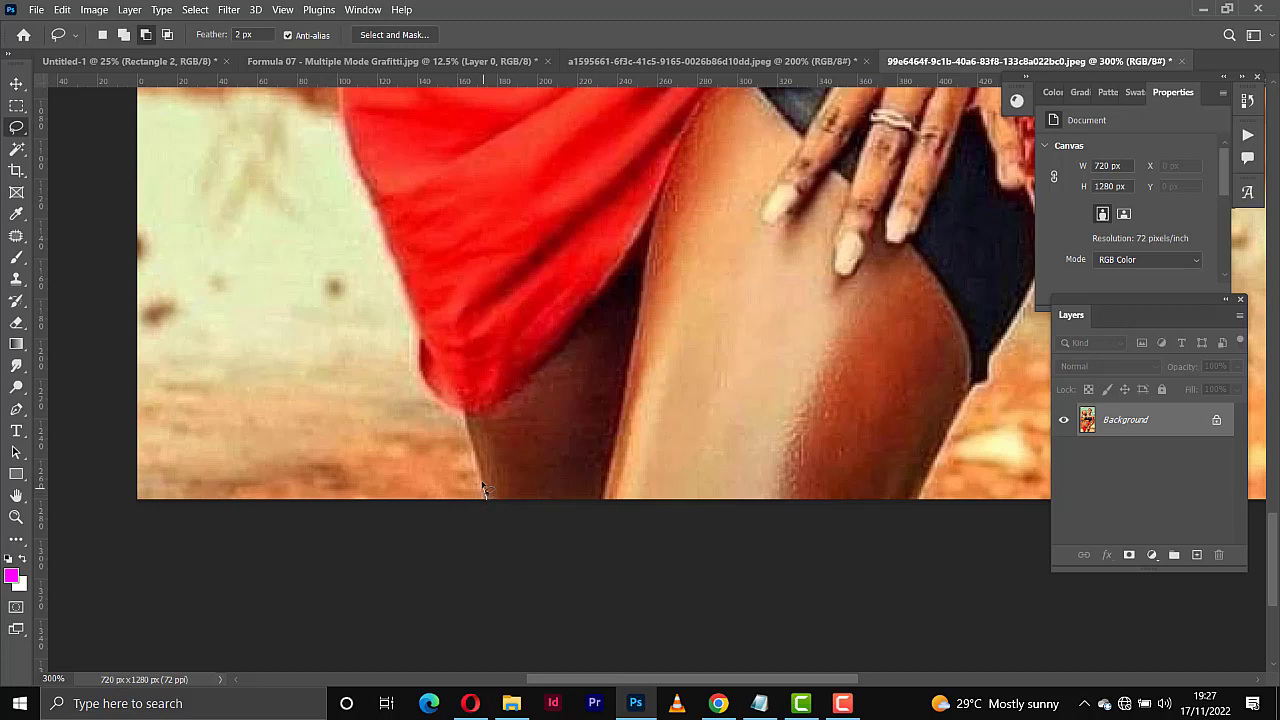
mouse_move(483, 488)
mouse_down()
mouse_move(463, 411)
mouse_move(419, 372)
mouse_move(419, 331)
mouse_move(350, 148)
mouse_move(339, 79)
mouse_move(271, 65)
mouse_move(177, 75)
mouse_move(70, 141)
mouse_move(55, 448)
mouse_move(90, 576)
mouse_move(265, 606)
mouse_move(428, 603)
mouse_up()
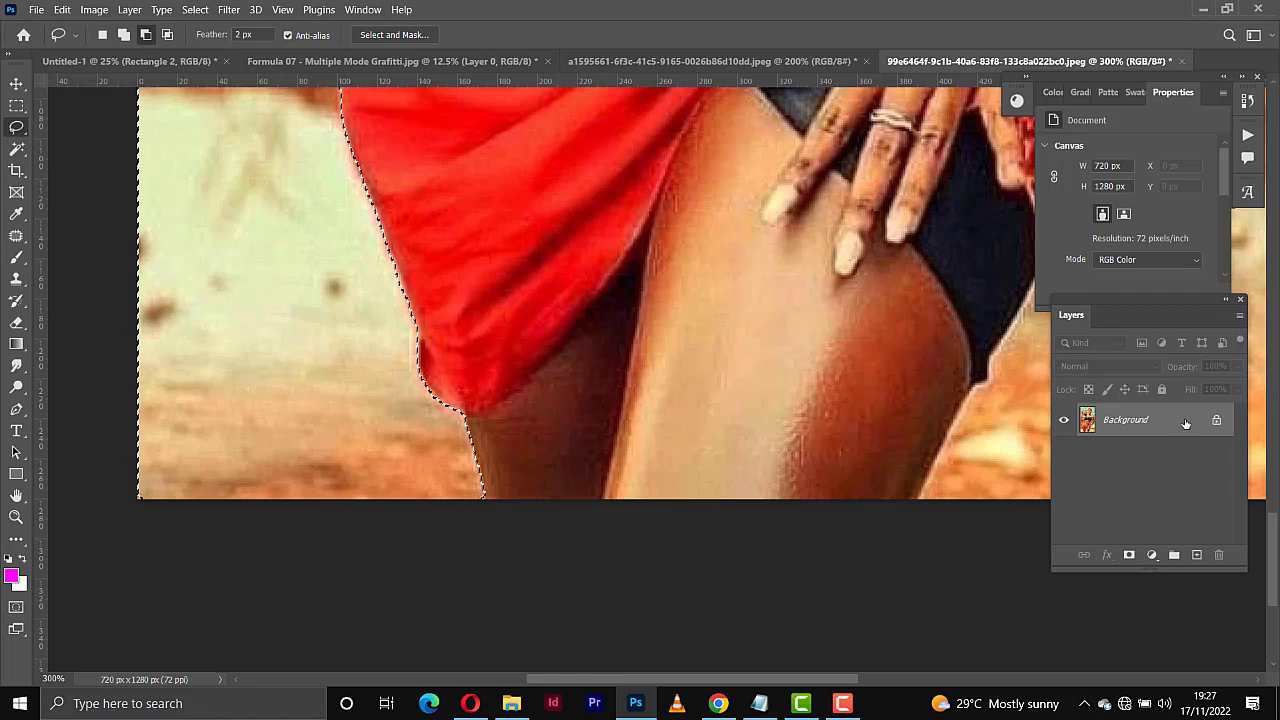
Unlock the Background layer, delete the selected background beside the red skirt and leg, and clear the selection.
click(1213, 420)
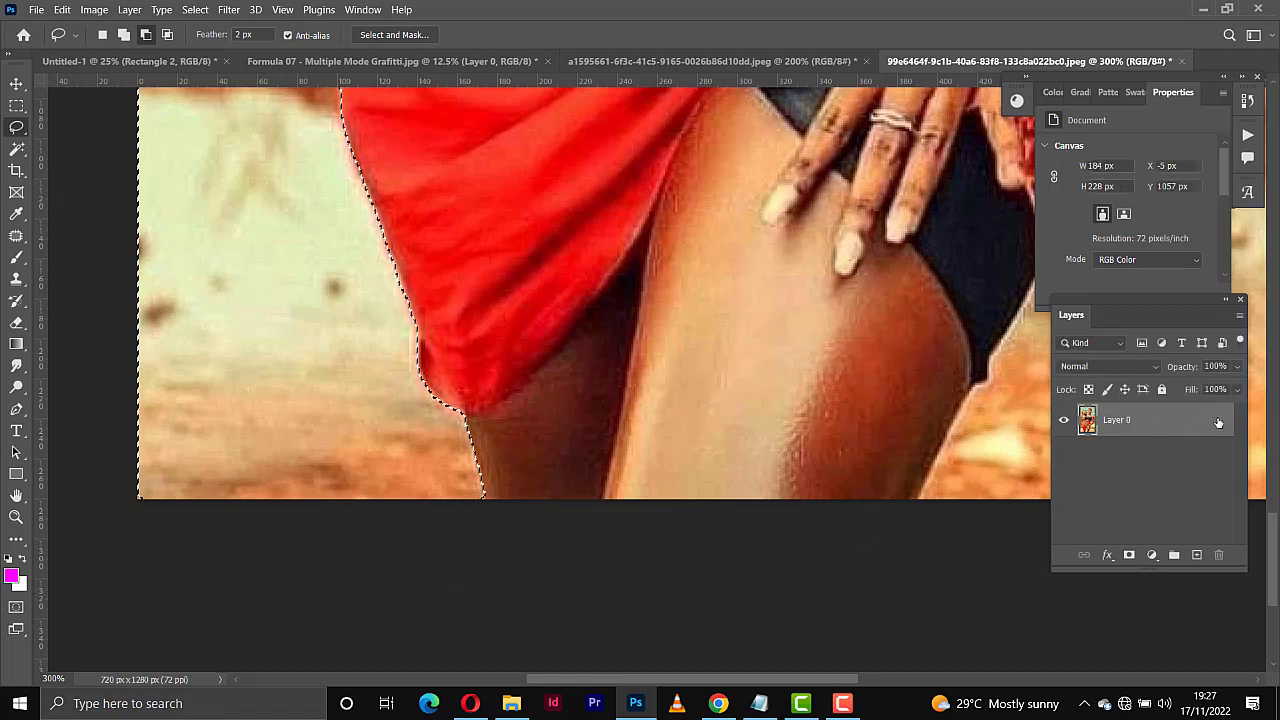
key(Delete)
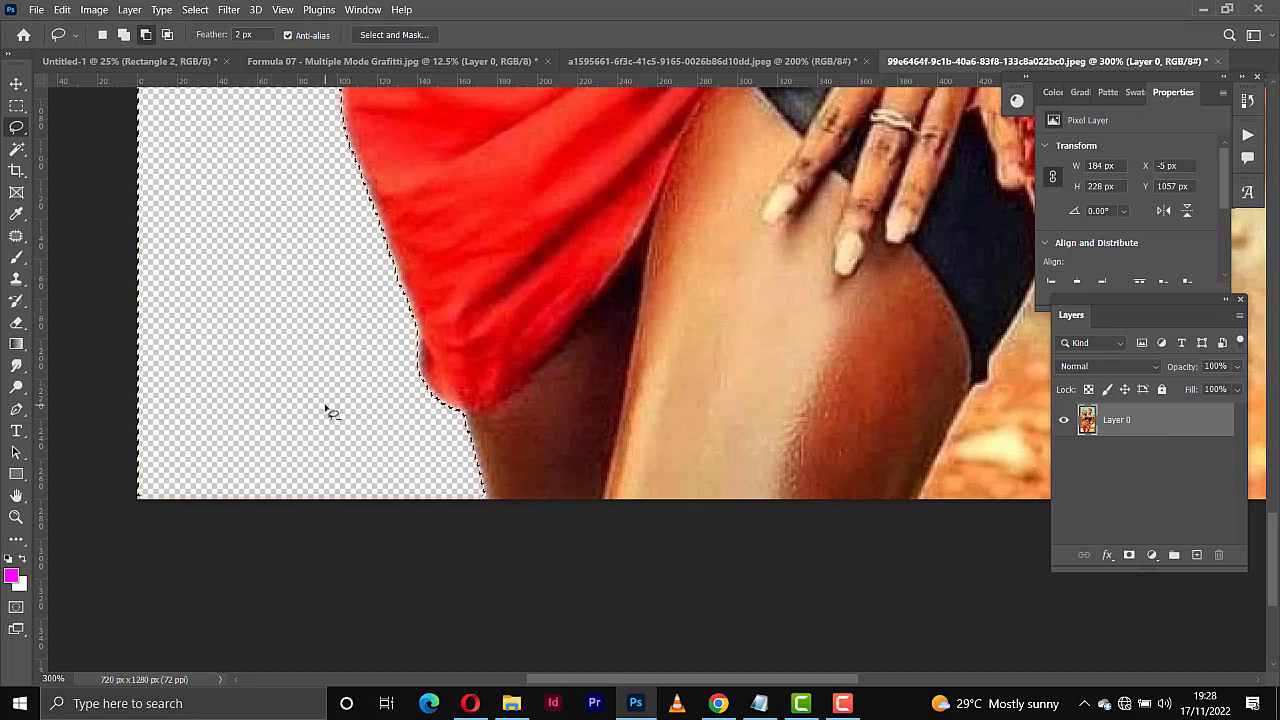
key(ctrl+d)
scroll(325, 408, up, 3)
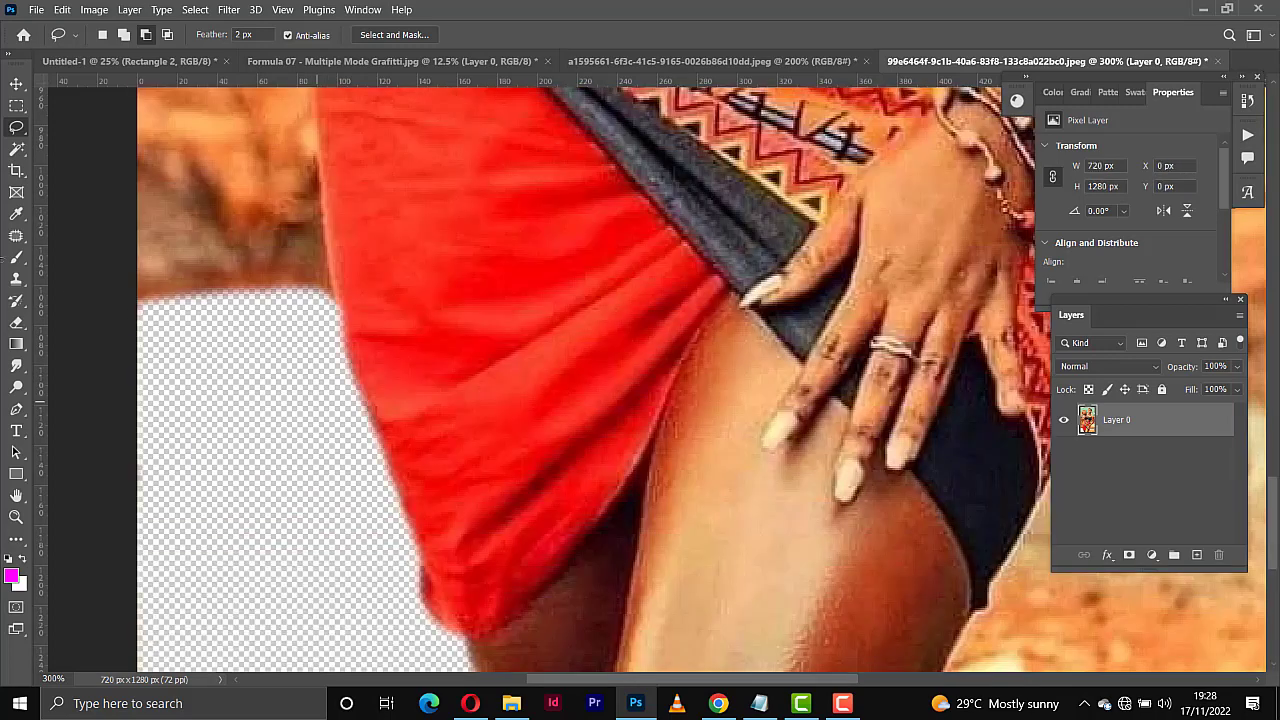
Switch to the Untitled-1 document and select the box's magenta front face corner by corner with the Polygonal Lasso tool.
right_click(28, 136)
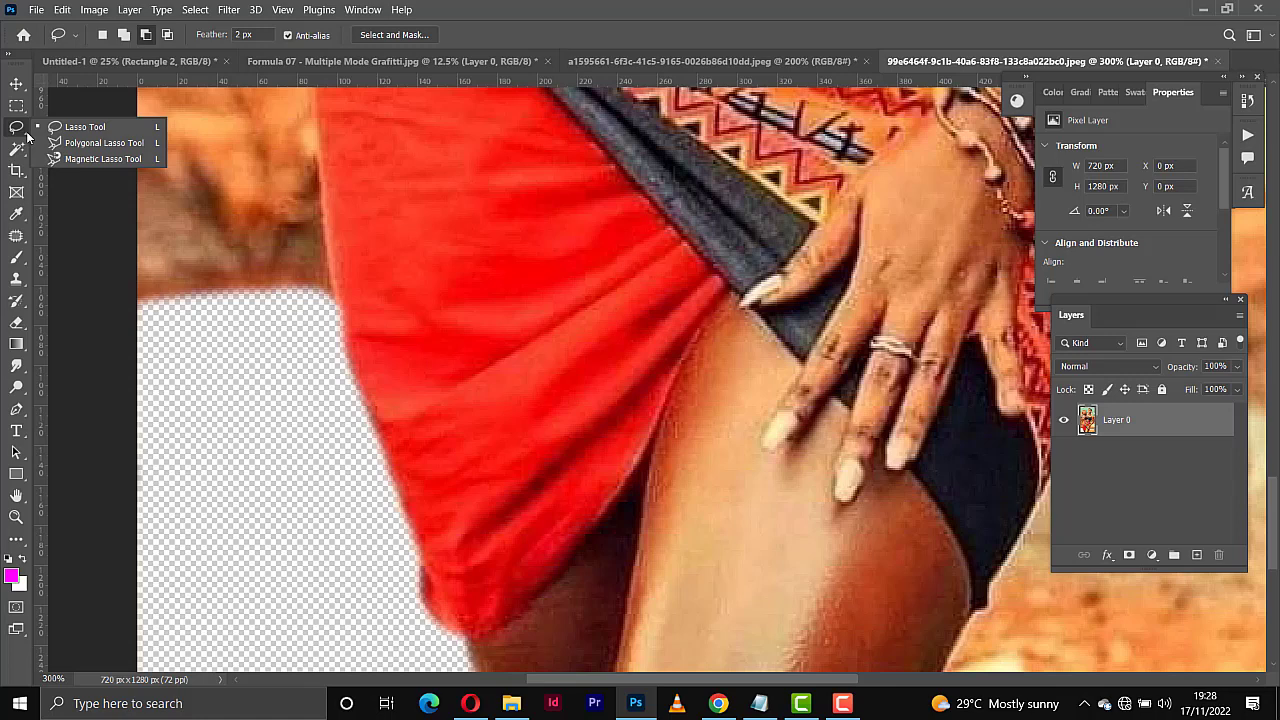
click(100, 143)
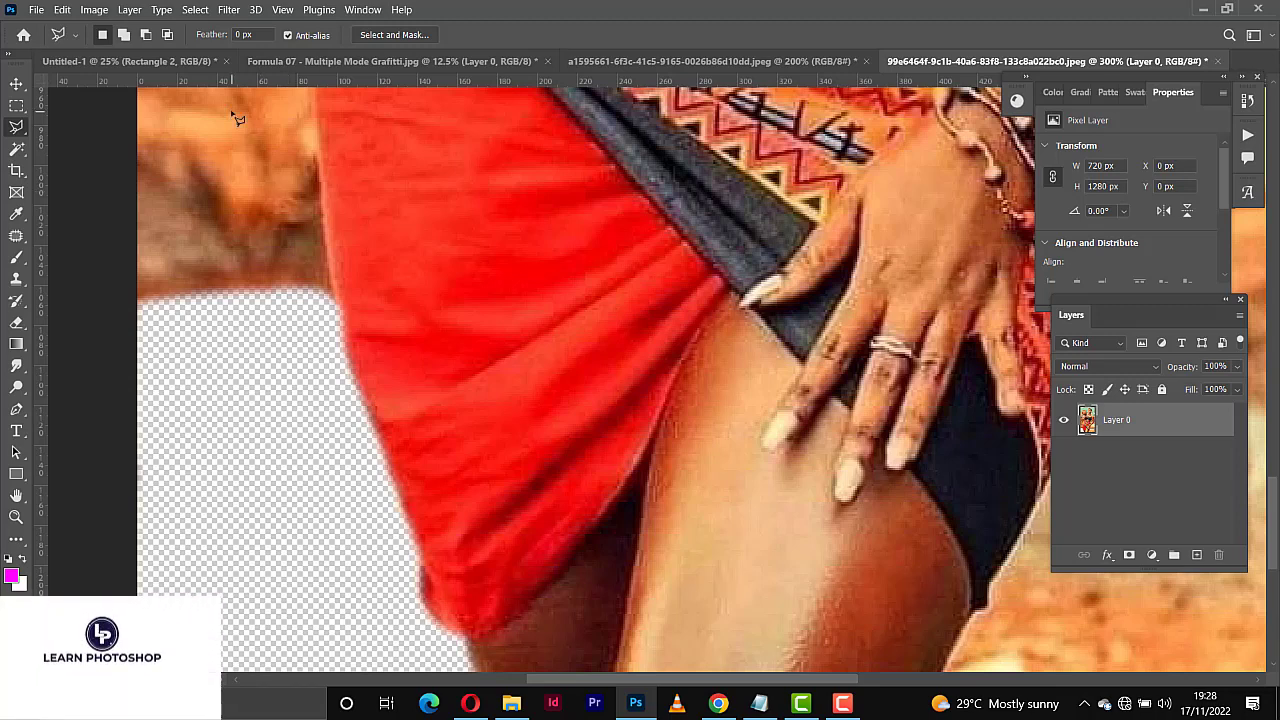
click(119, 65)
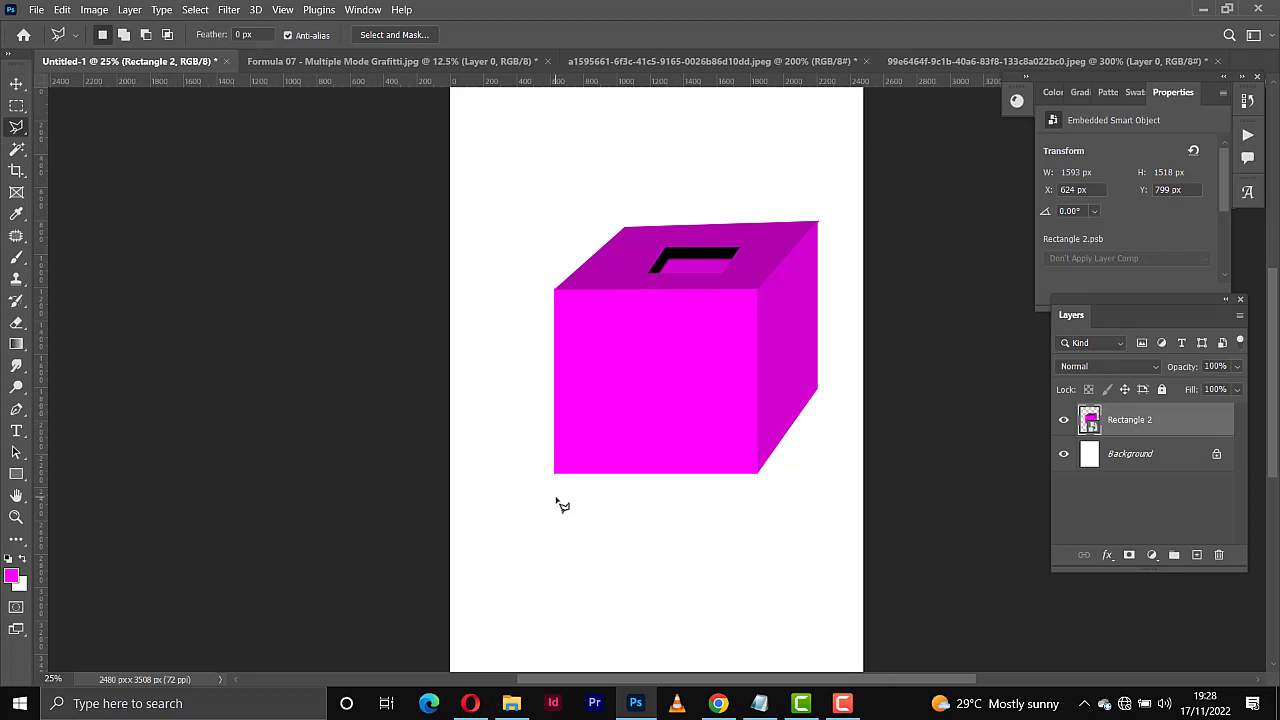
key(ctrl+plus)
key(ctrl+plus)
key(ctrl+plus)
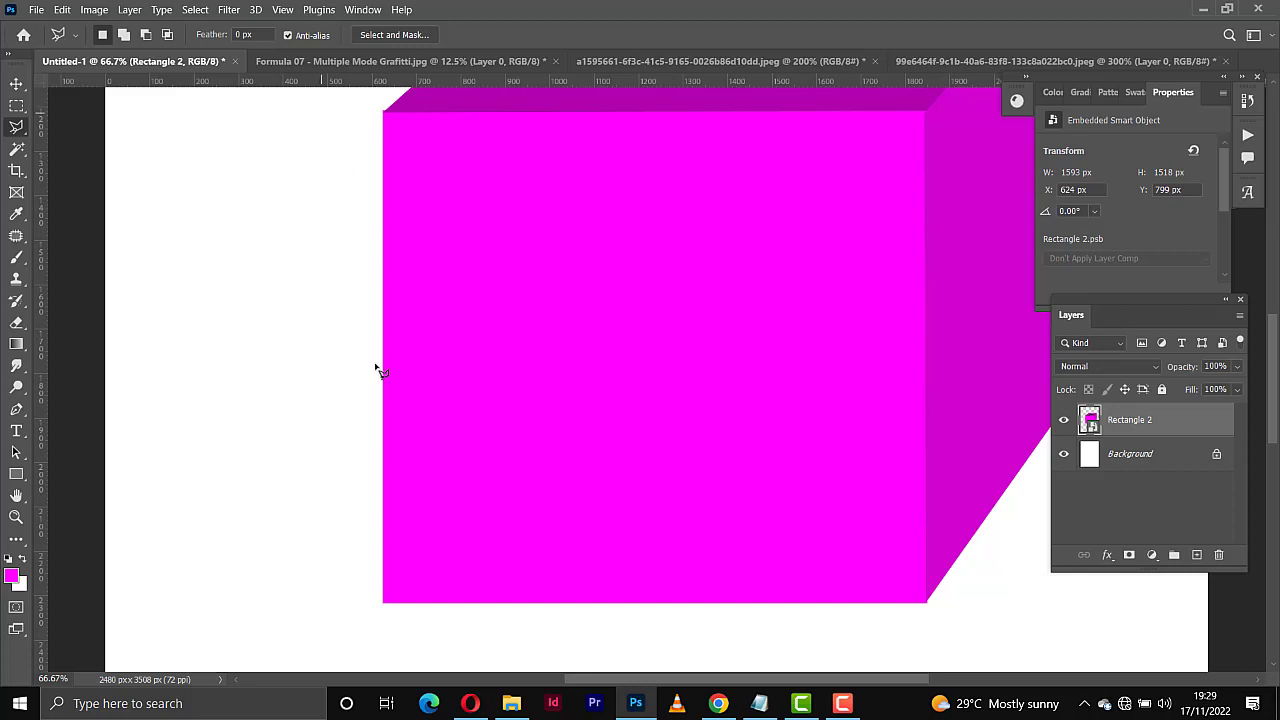
click(382, 602)
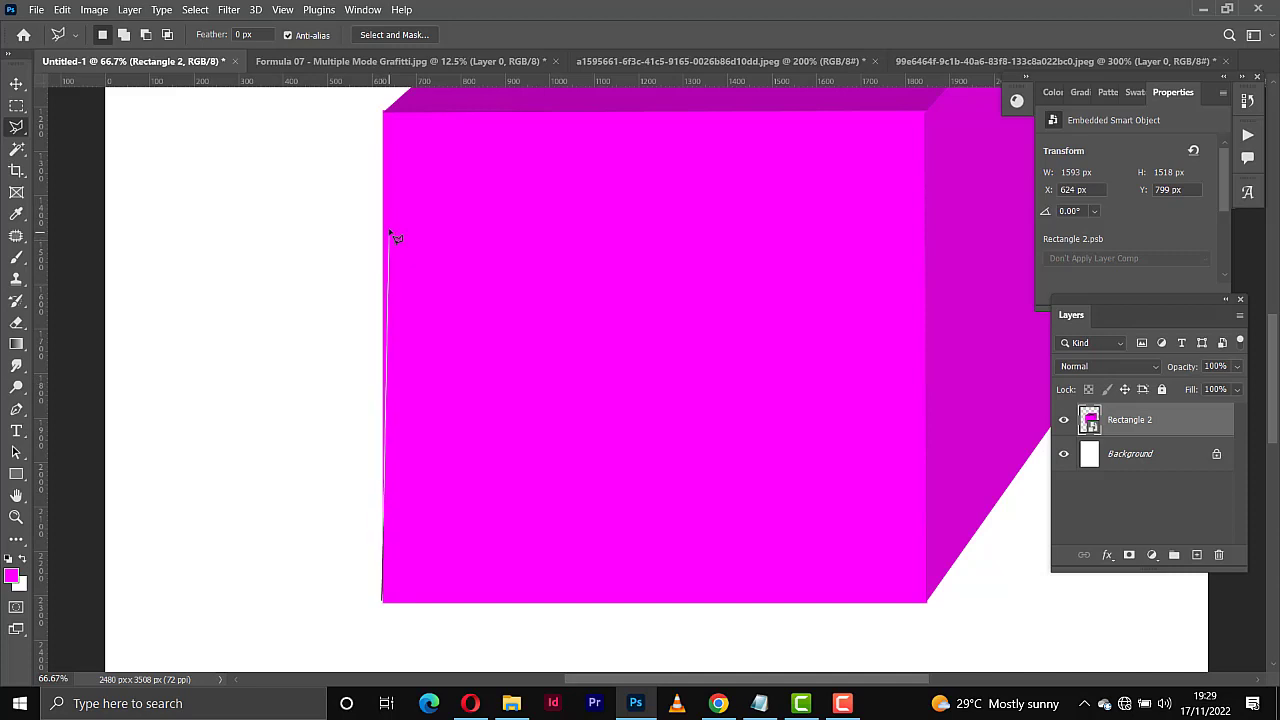
click(384, 112)
click(926, 113)
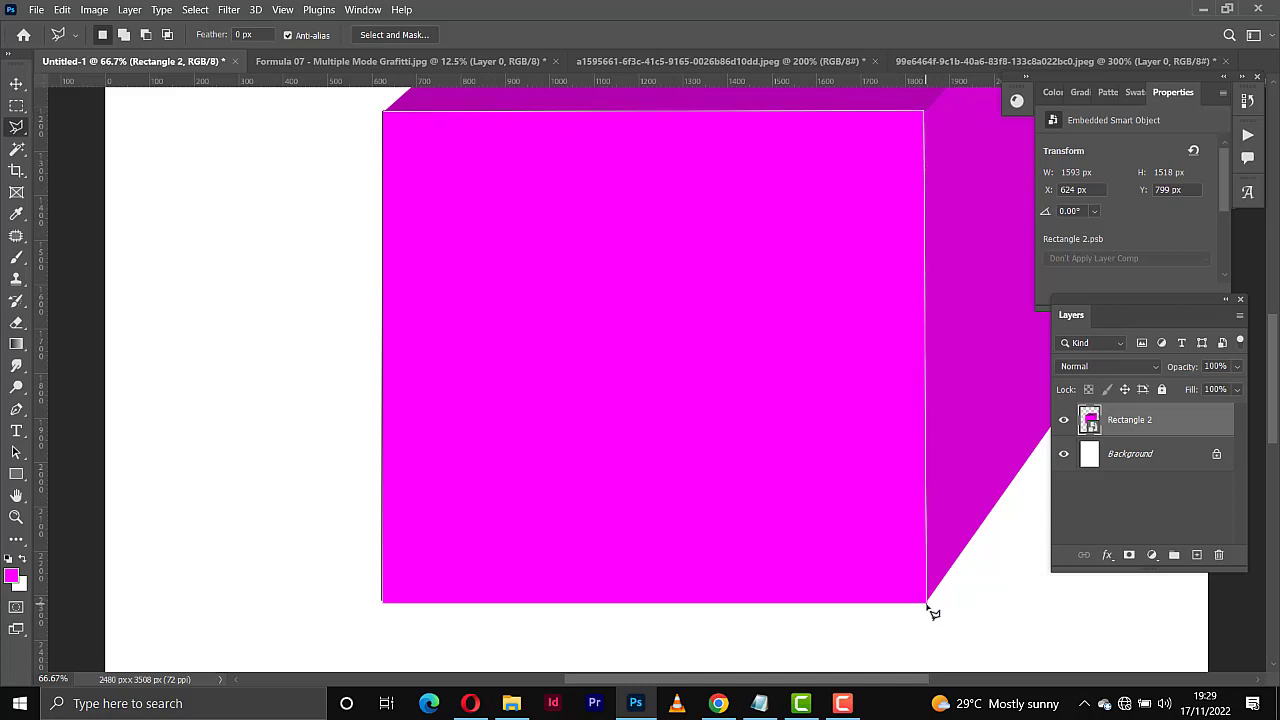
click(926, 604)
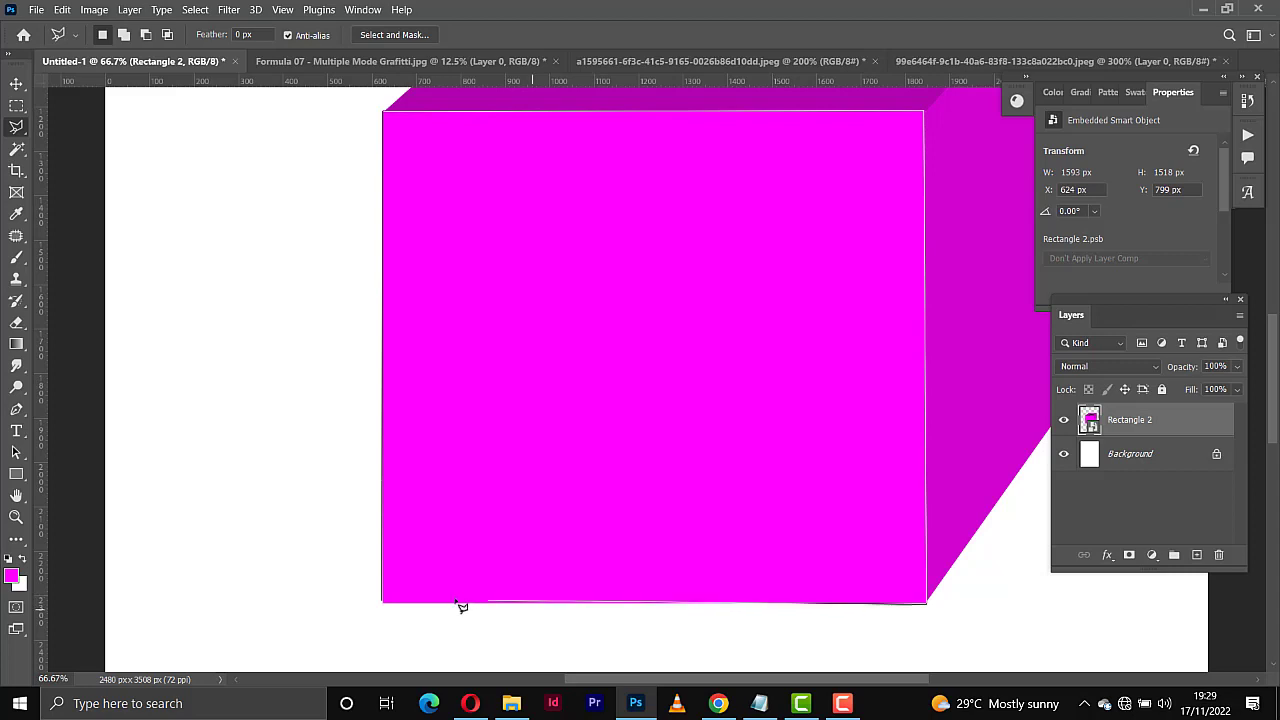
double_click(384, 605)
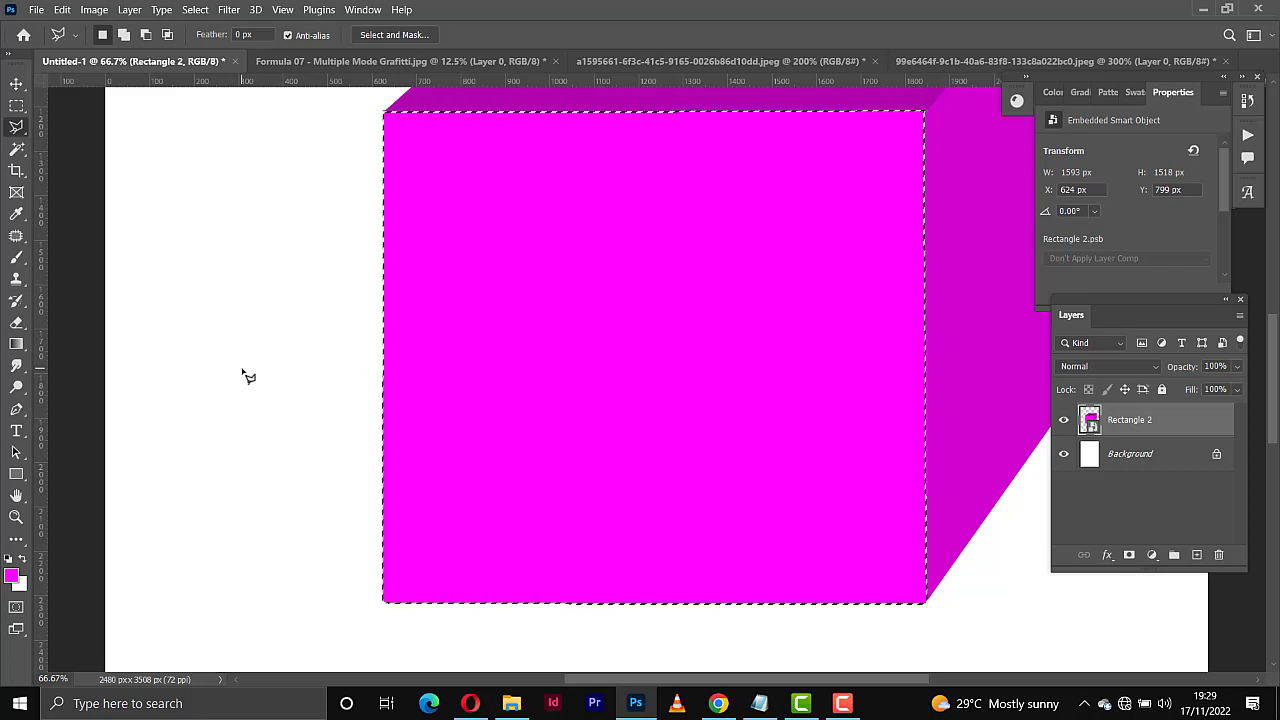
Reset the colours to default, fill the selected front face with black on a new layer, and deselect.
key(d)
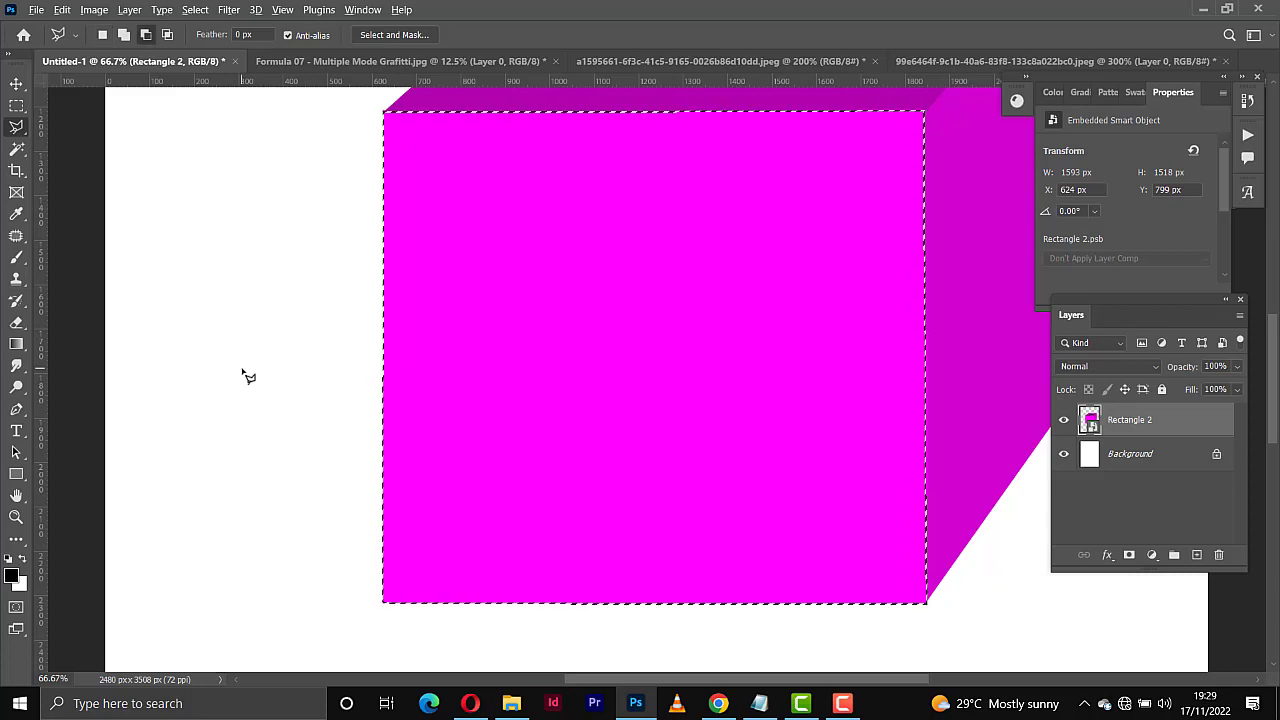
click(1196, 554)
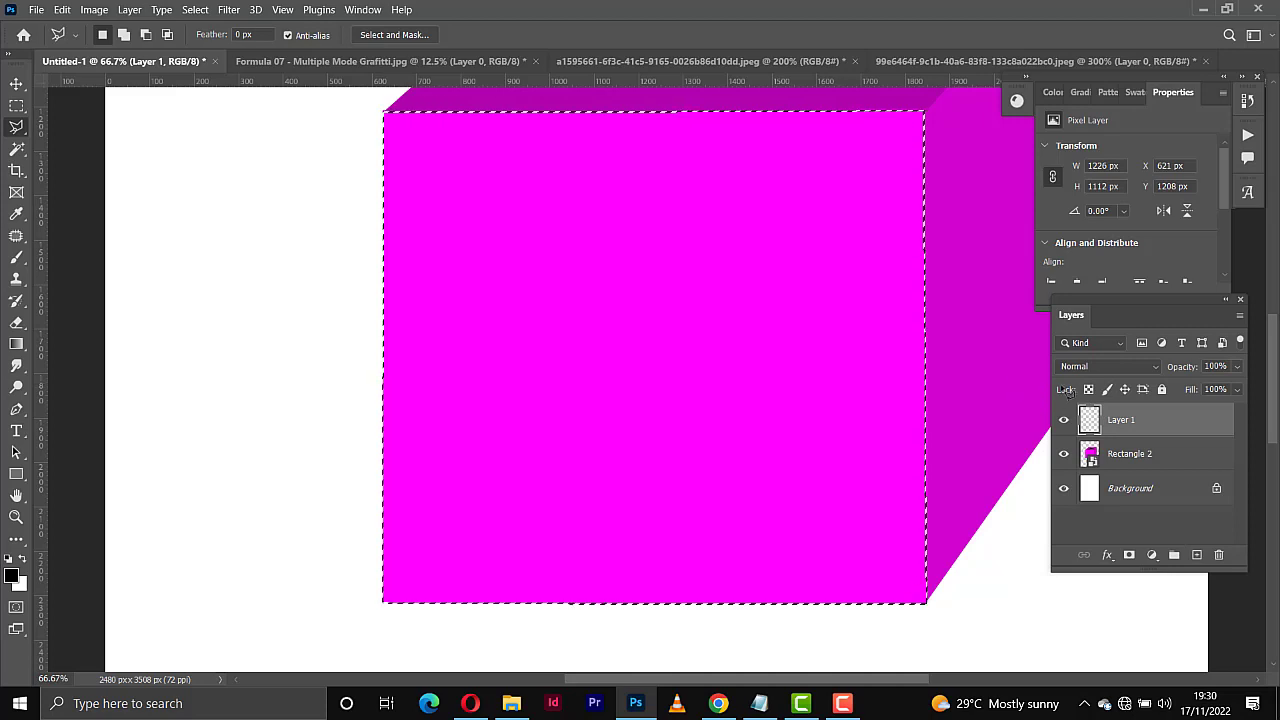
key(alt+BackSpace)
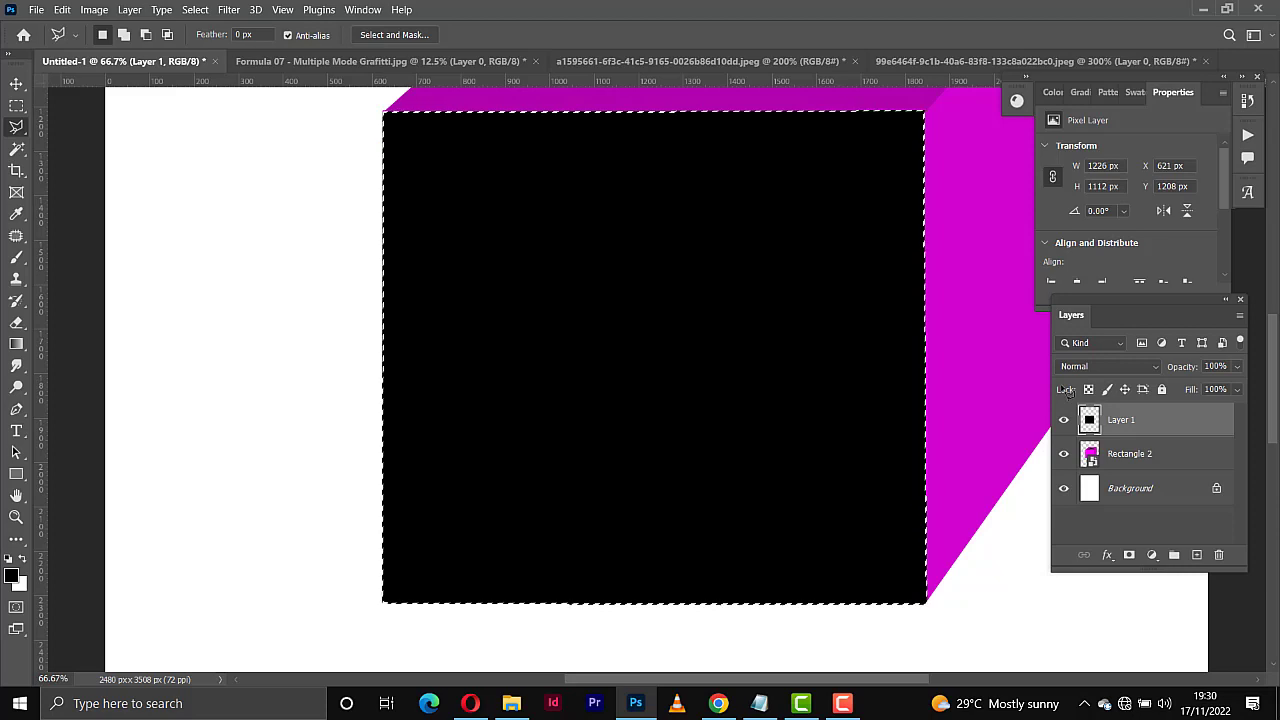
key(ctrl+d)
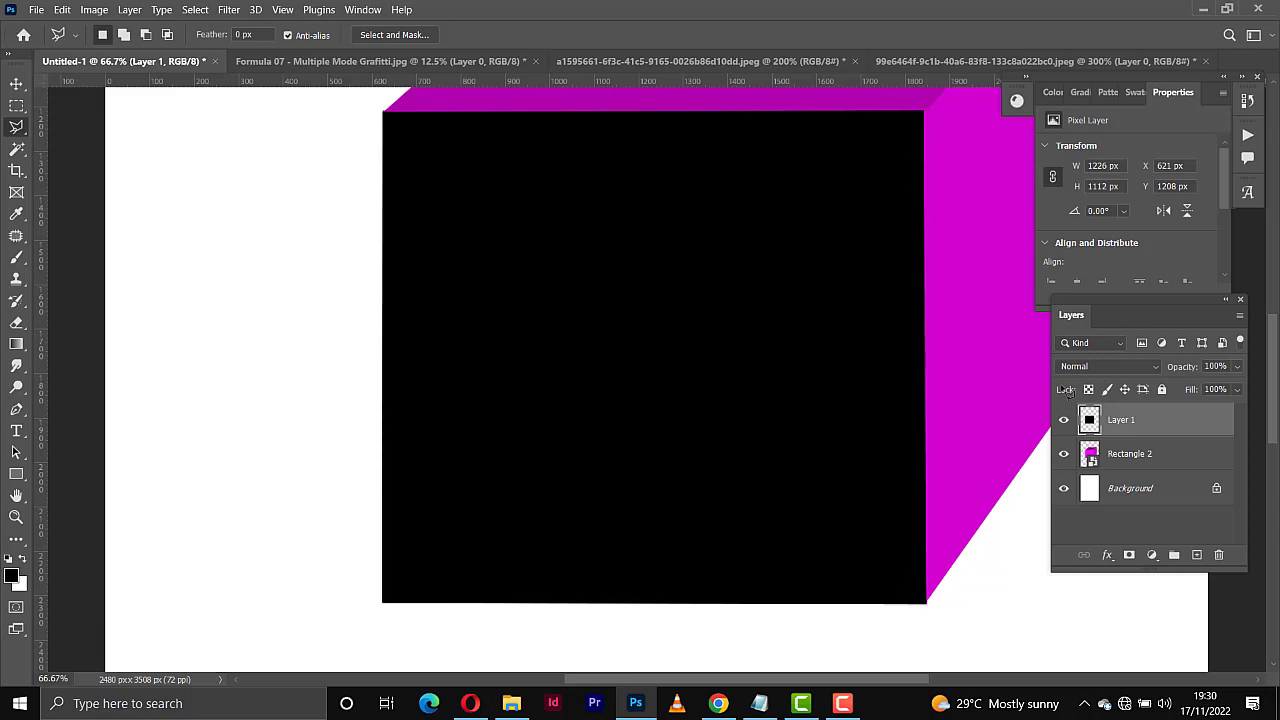
key(ctrl+0)
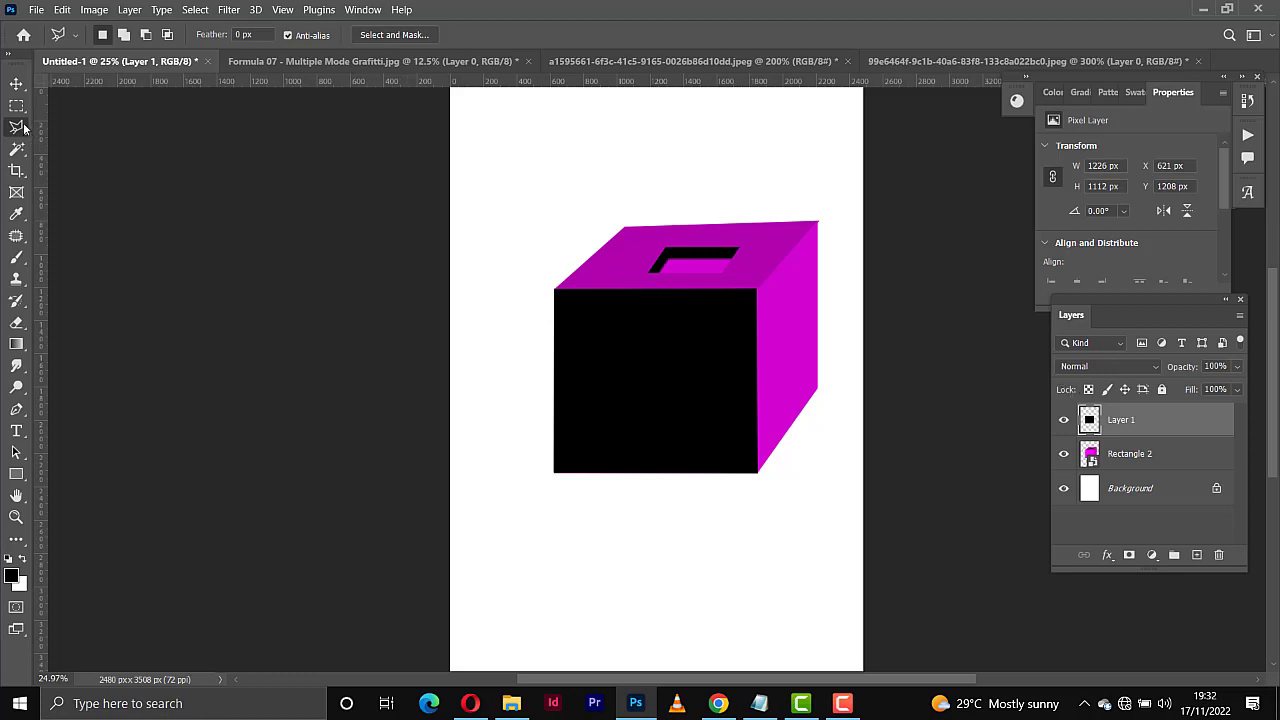
Choose the Magnetic Lasso tool and return to the woman's photo at the cut-out edge beside the red skirt.
right_click(24, 128)
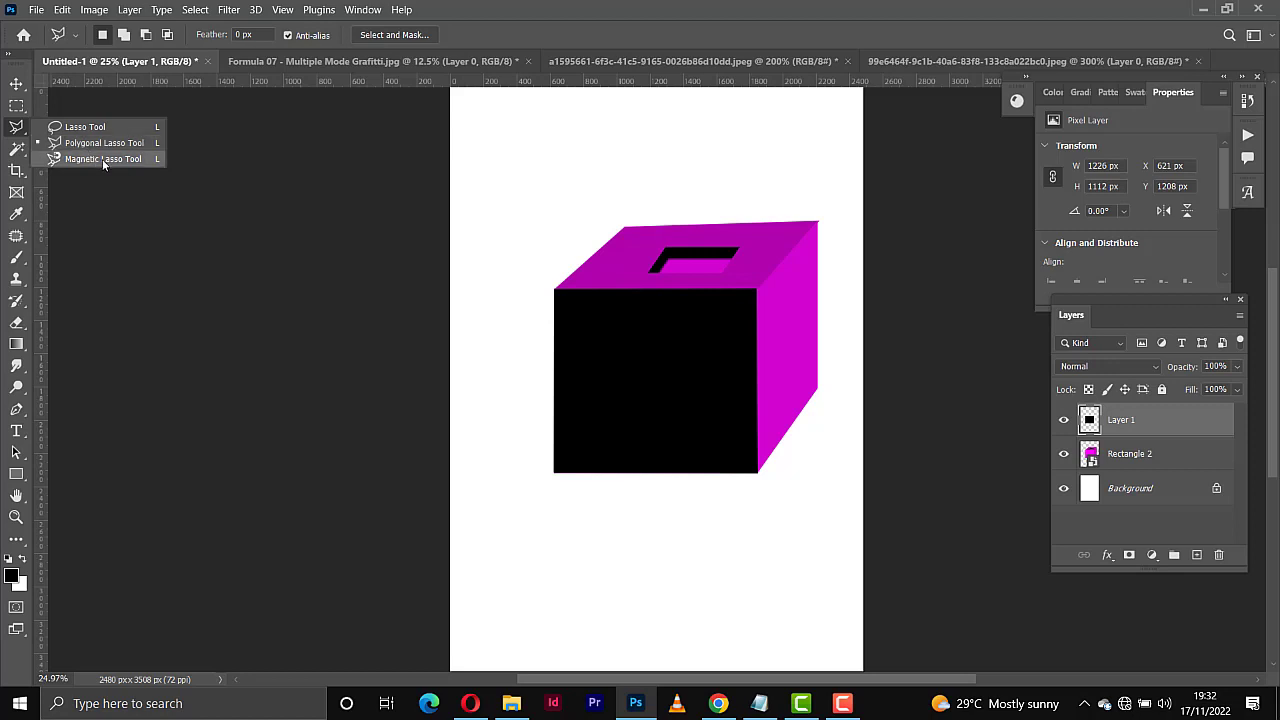
click(102, 159)
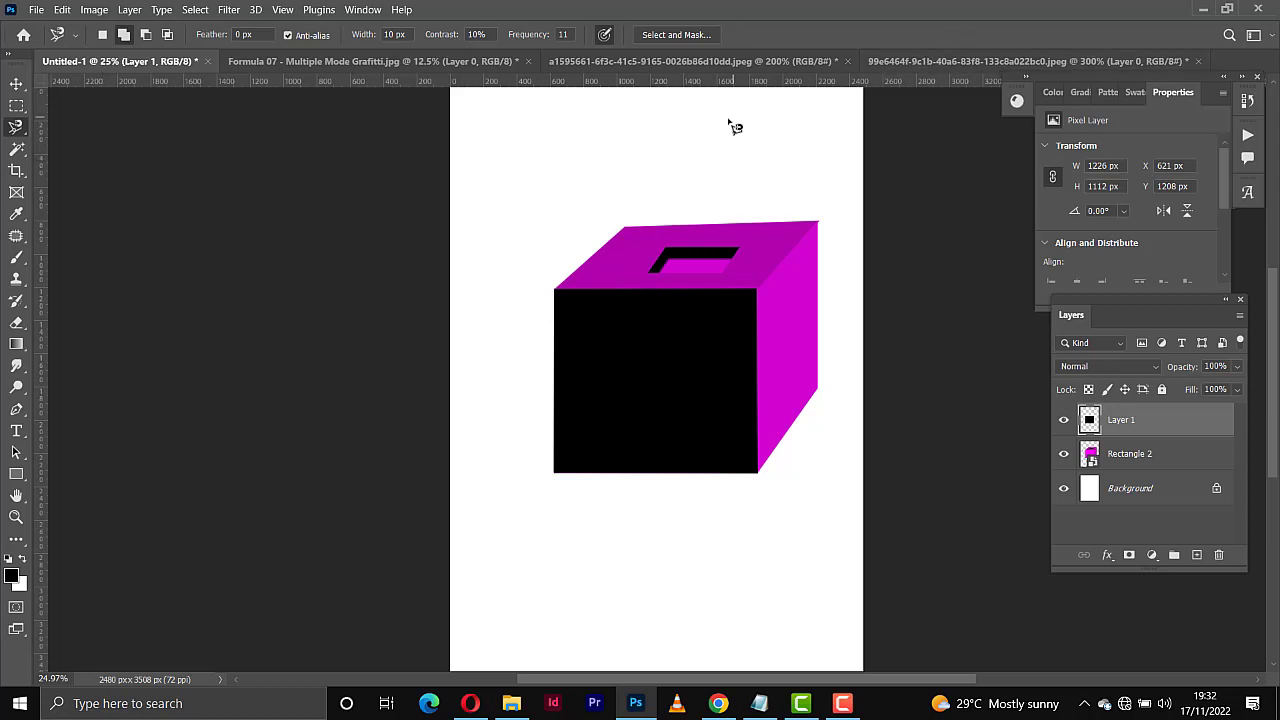
click(908, 57)
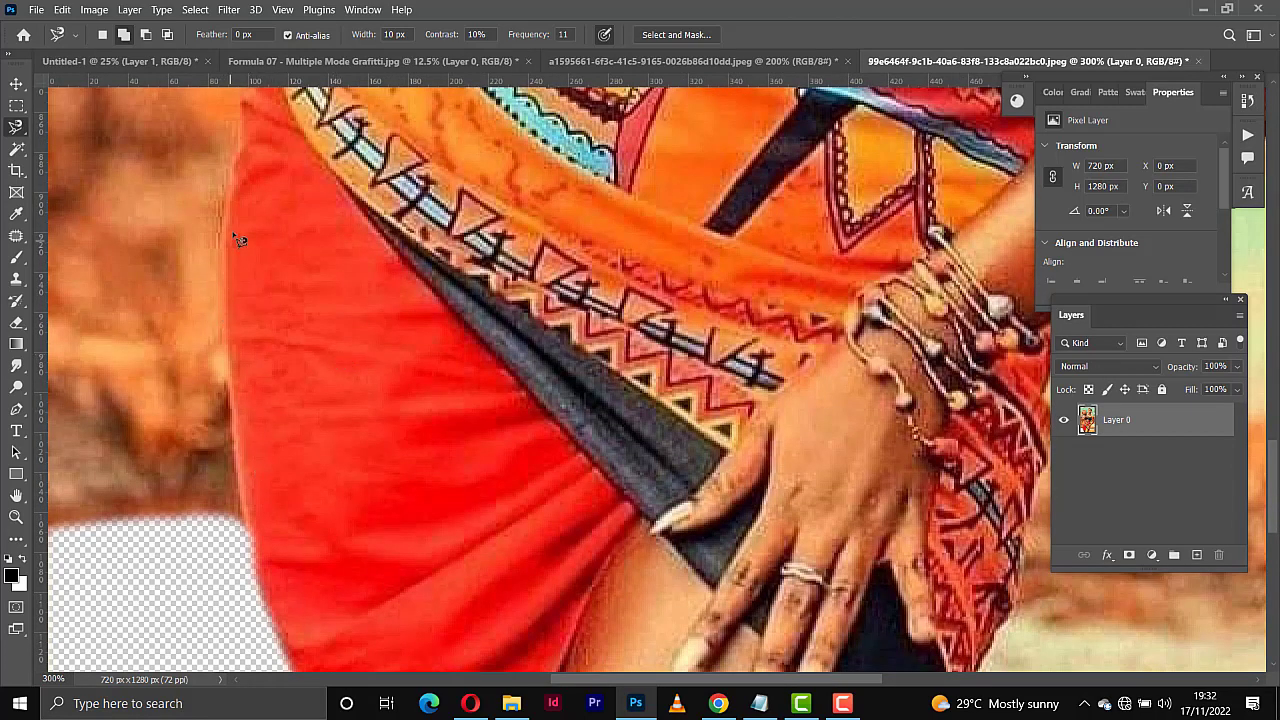
scroll(300, 478, down, 5)
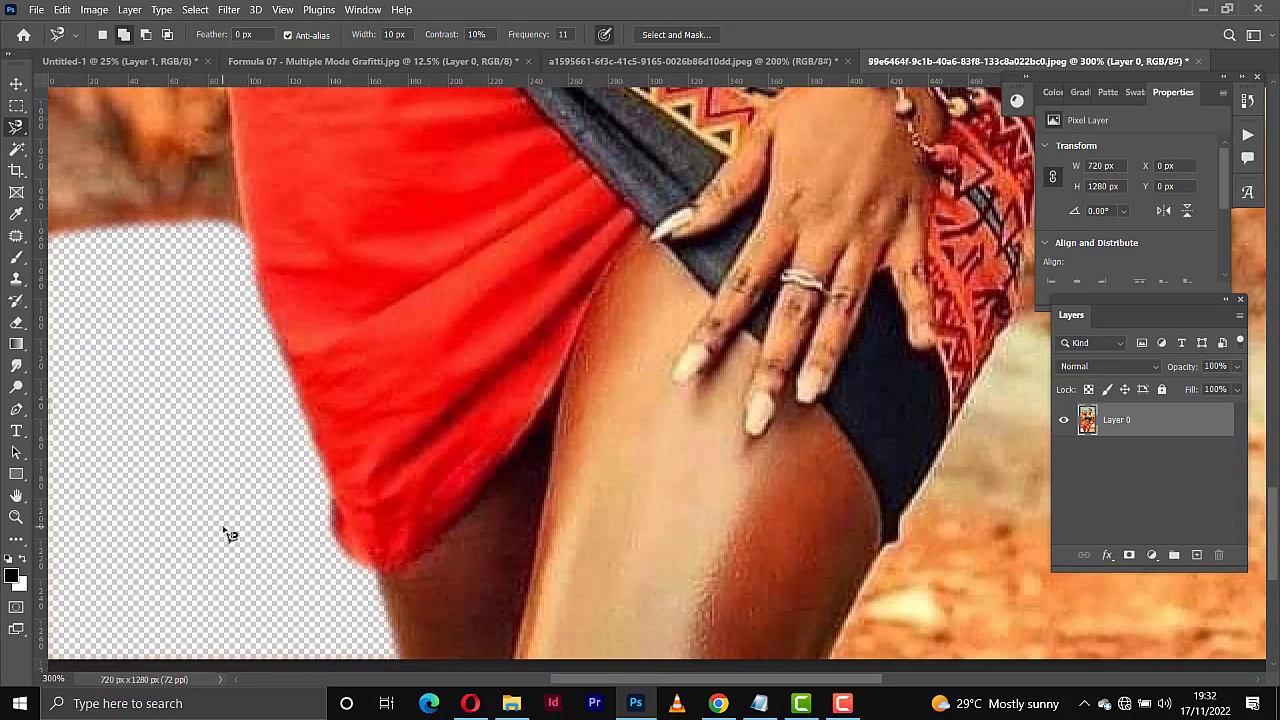
scroll(228, 535, up, 3)
scroll(228, 535, up, 1)
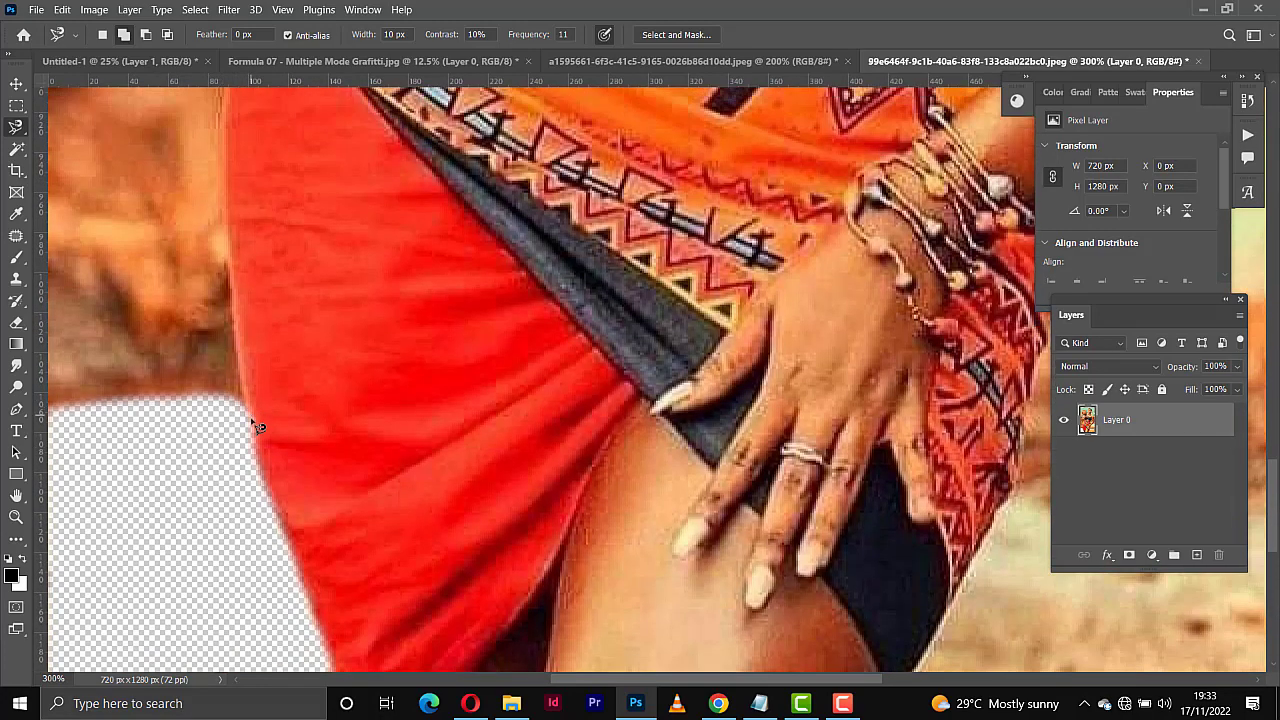
Outline the remaining background beside the red skirt, above the cleared area, with the Magnetic Lasso tool and delete it.
right_click(24, 130)
click(60, 159)
scroll(275, 430, up, 2)
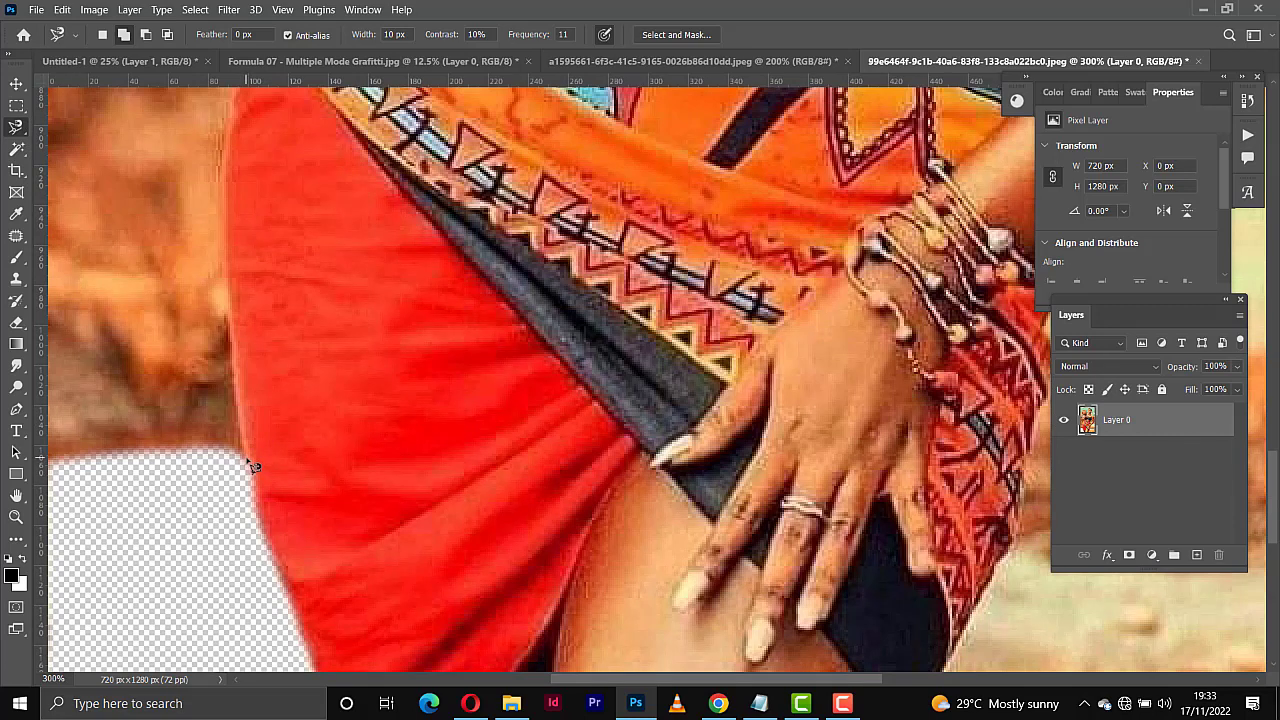
click(246, 458)
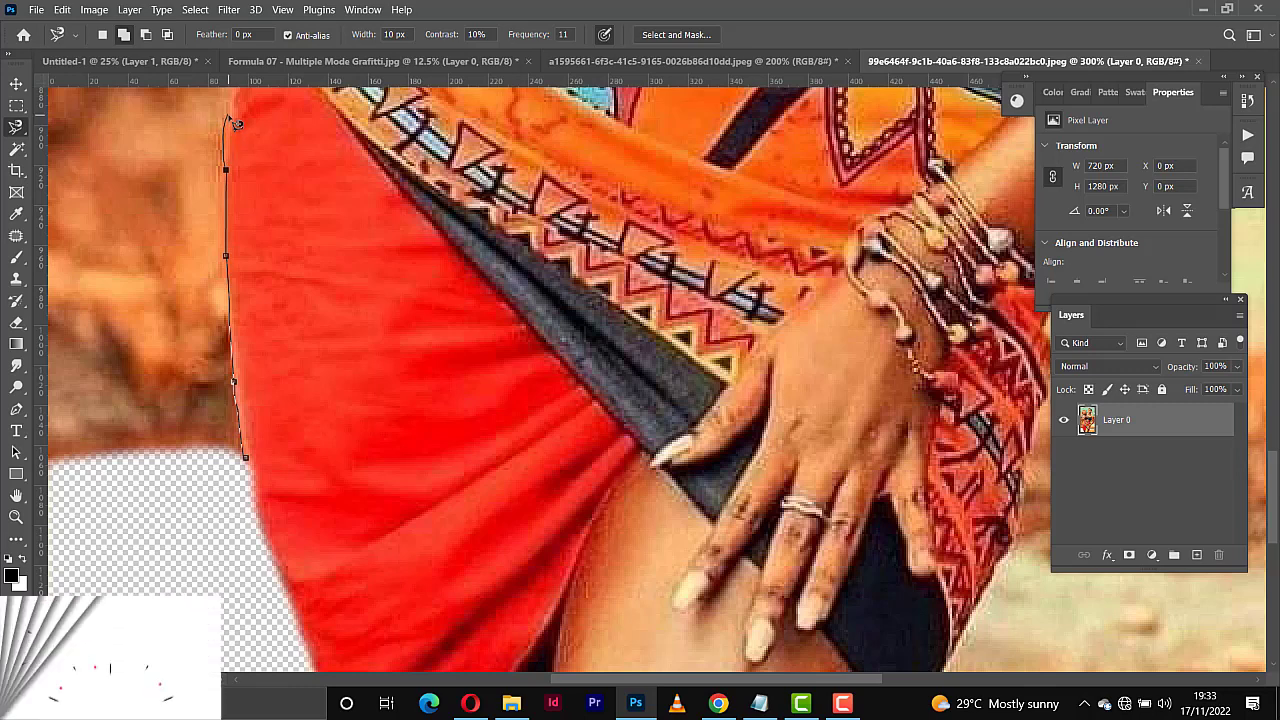
scroll(240, 130, up, 3)
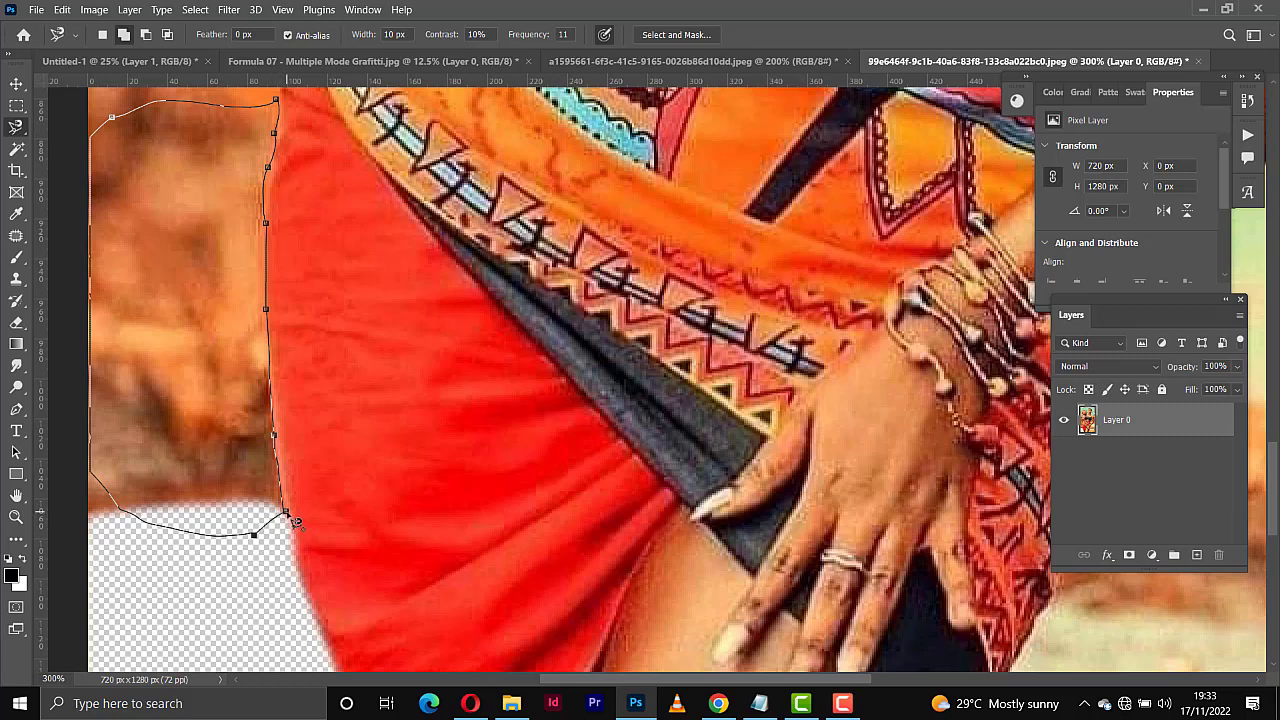
click(291, 519)
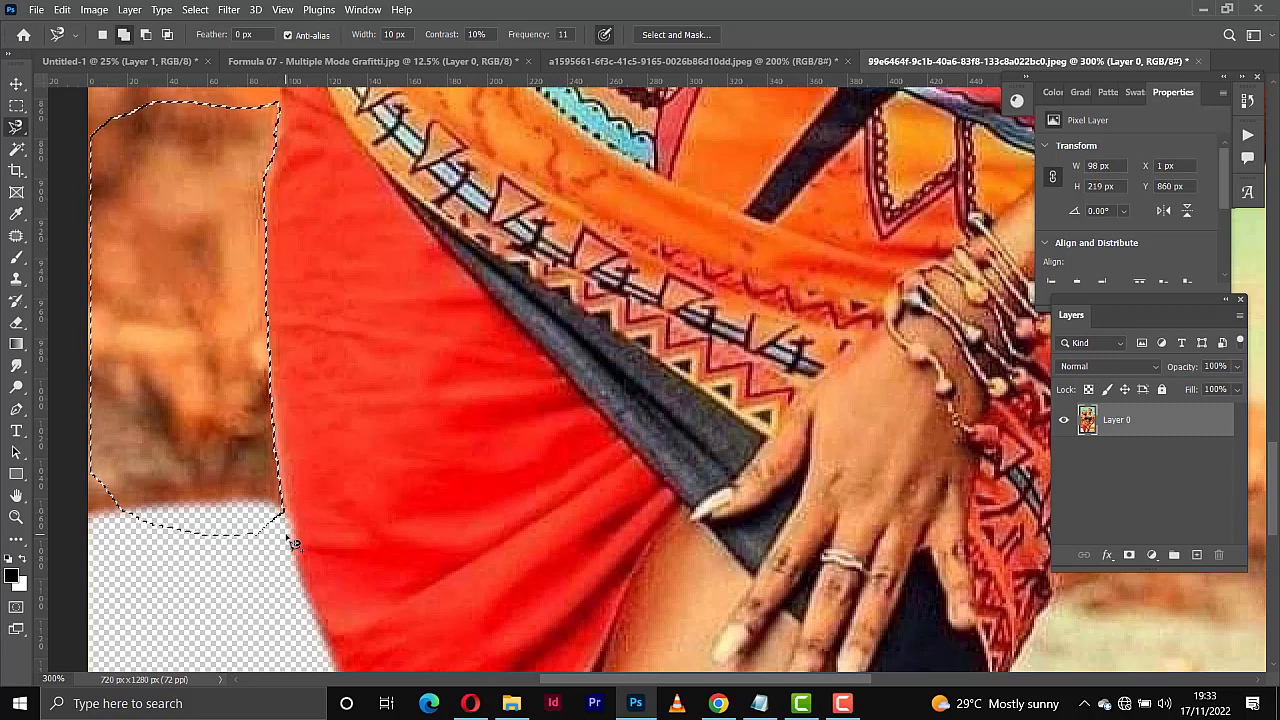
key(Delete)
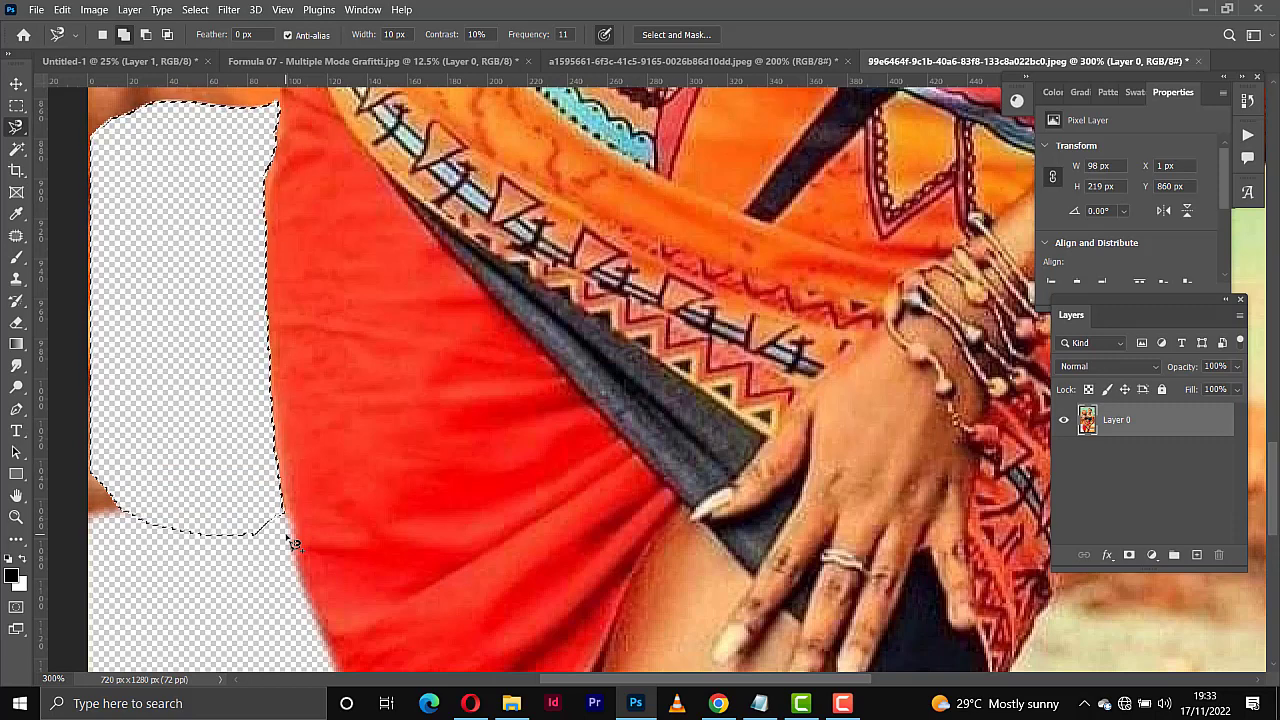
right_click(14, 133)
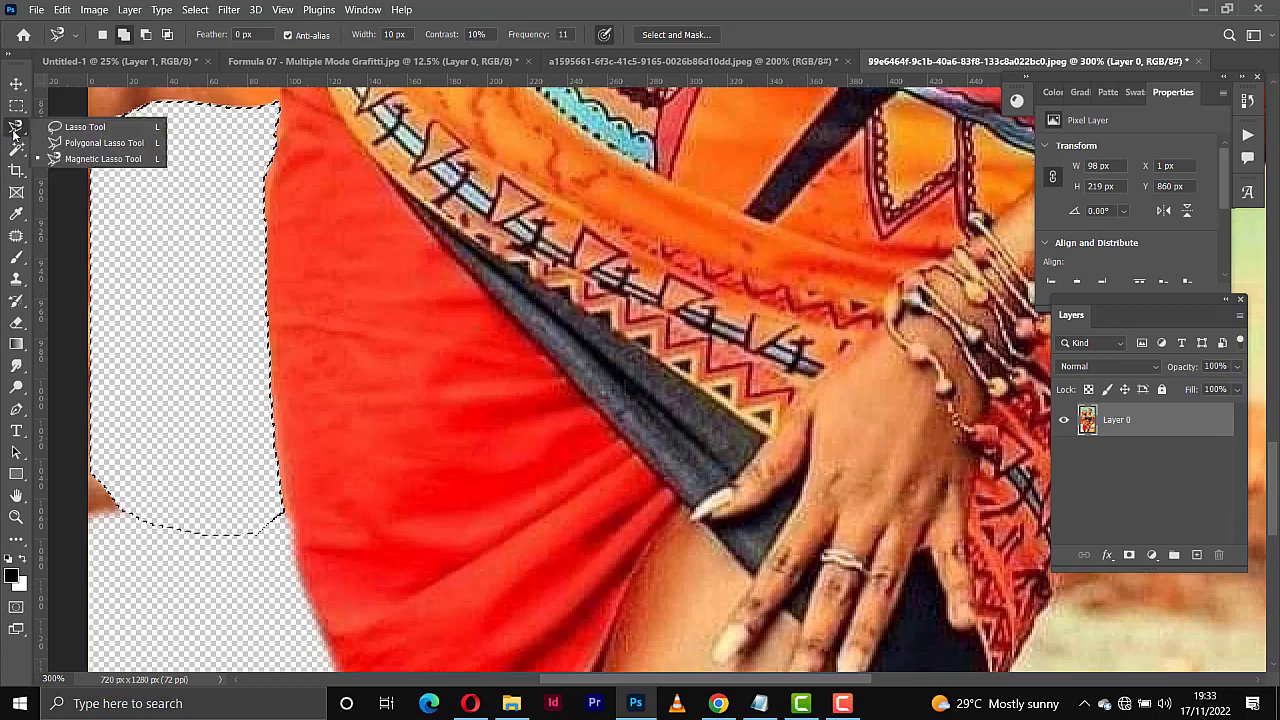
click(85, 159)
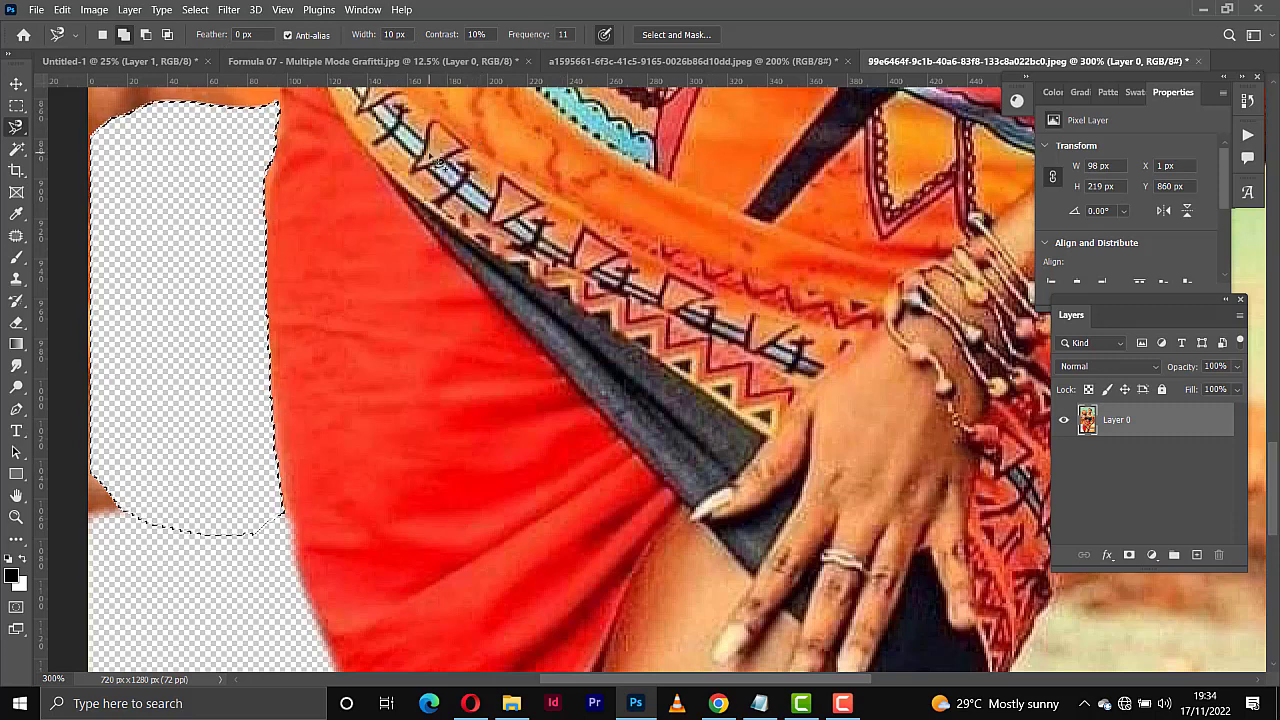
In the leaf image, add a new layer and paint a black 50% opacity brush stroke about 140 px wide just above the leaf's upper edge.
click(636, 63)
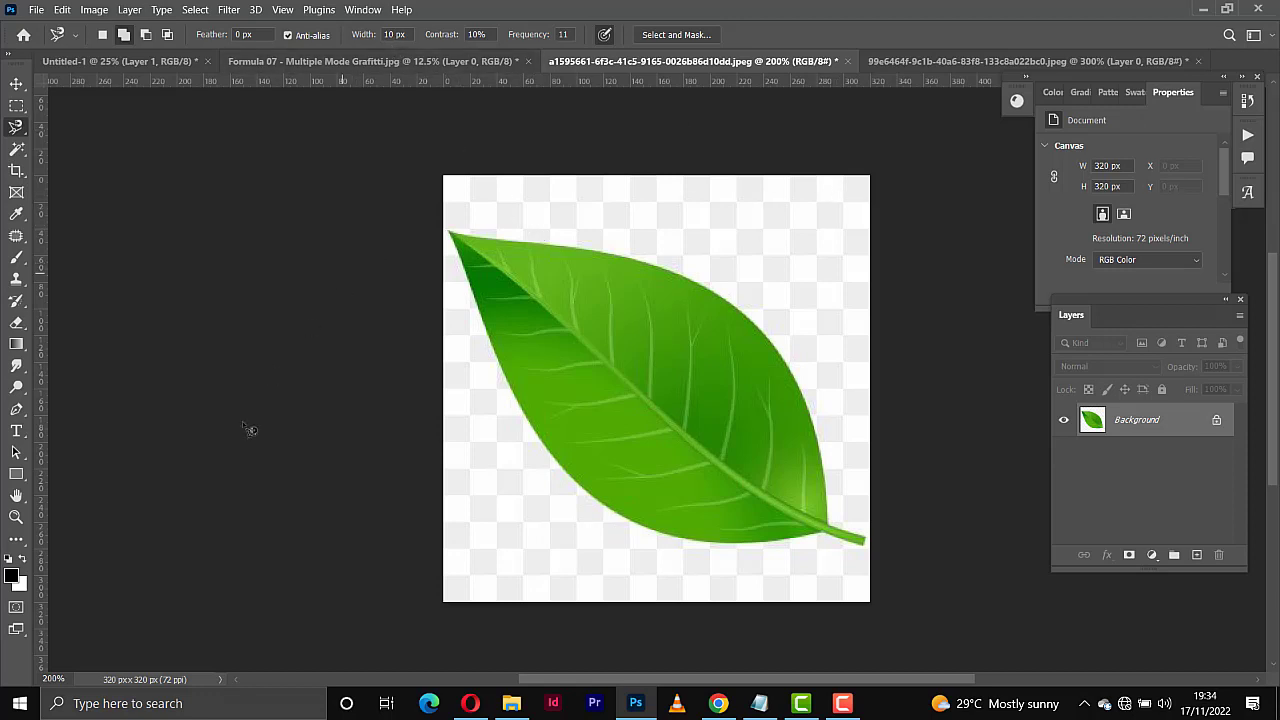
key(b)
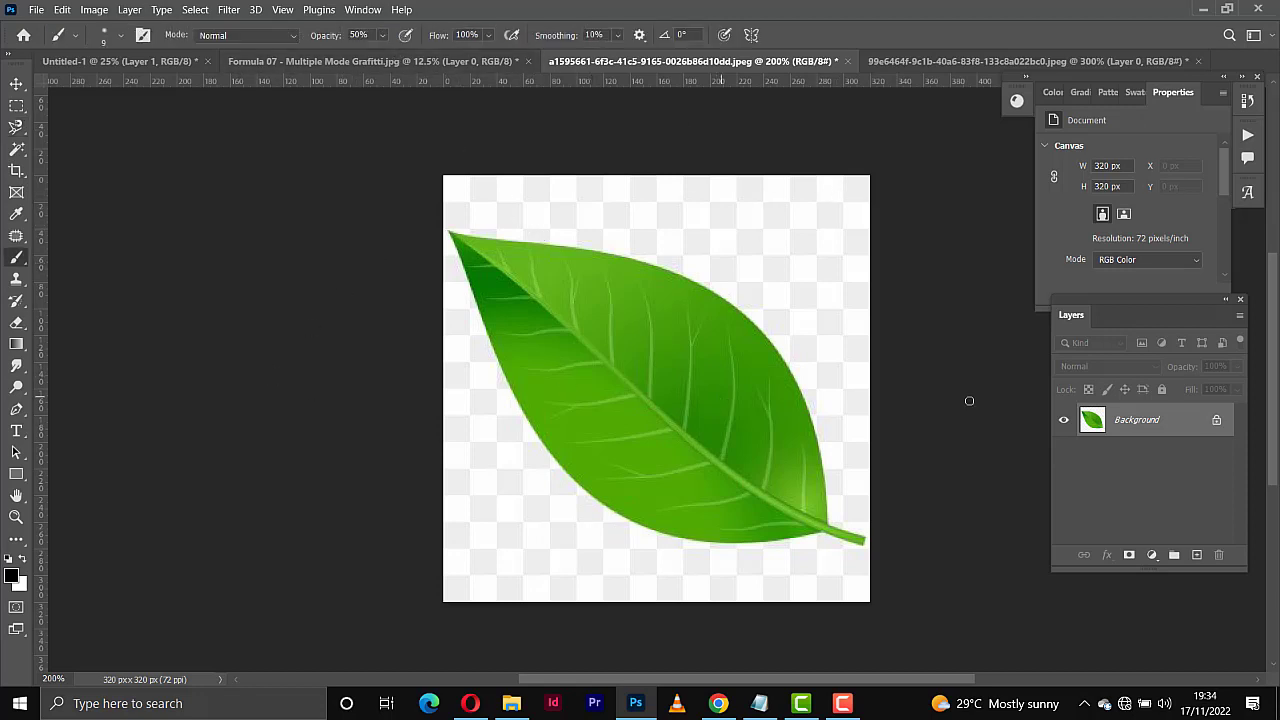
click(1197, 556)
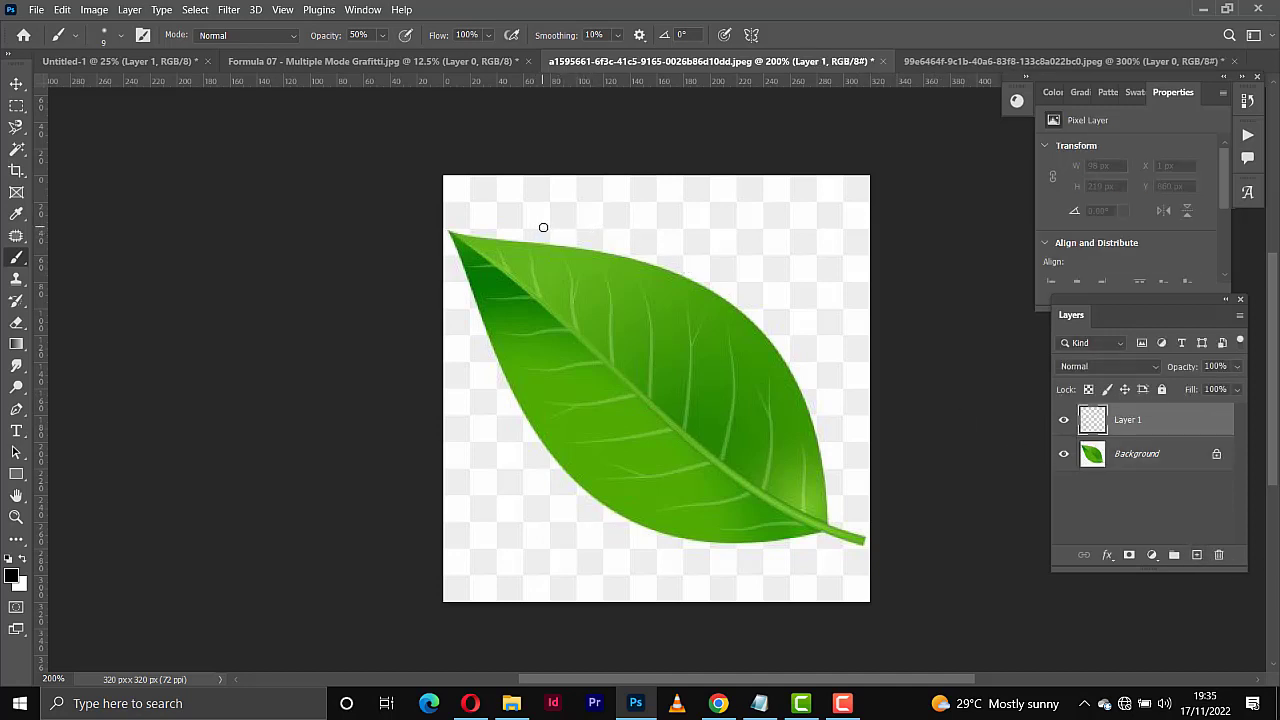
drag(552, 227, 713, 271)
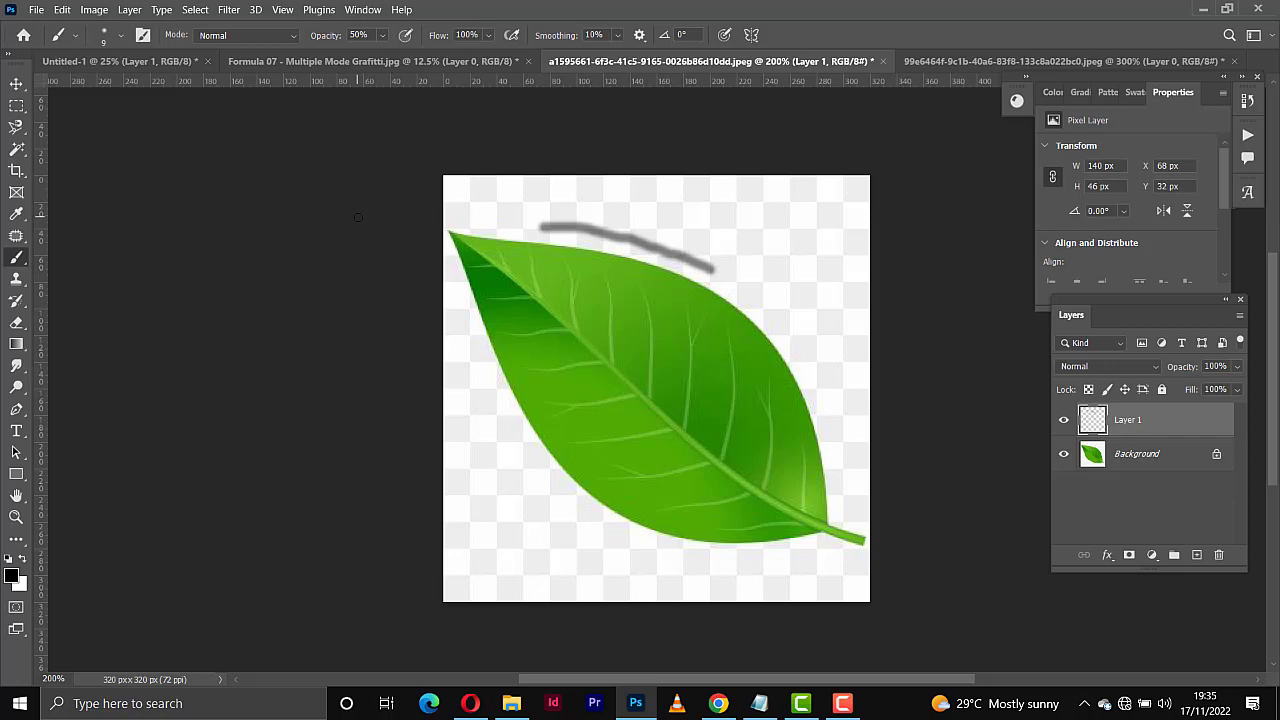
Try to trace the leaf's upper edge with the Magnetic Lasso tool, removing anchor points that snap to the painted stroke, and cancel the outline.
key(l)
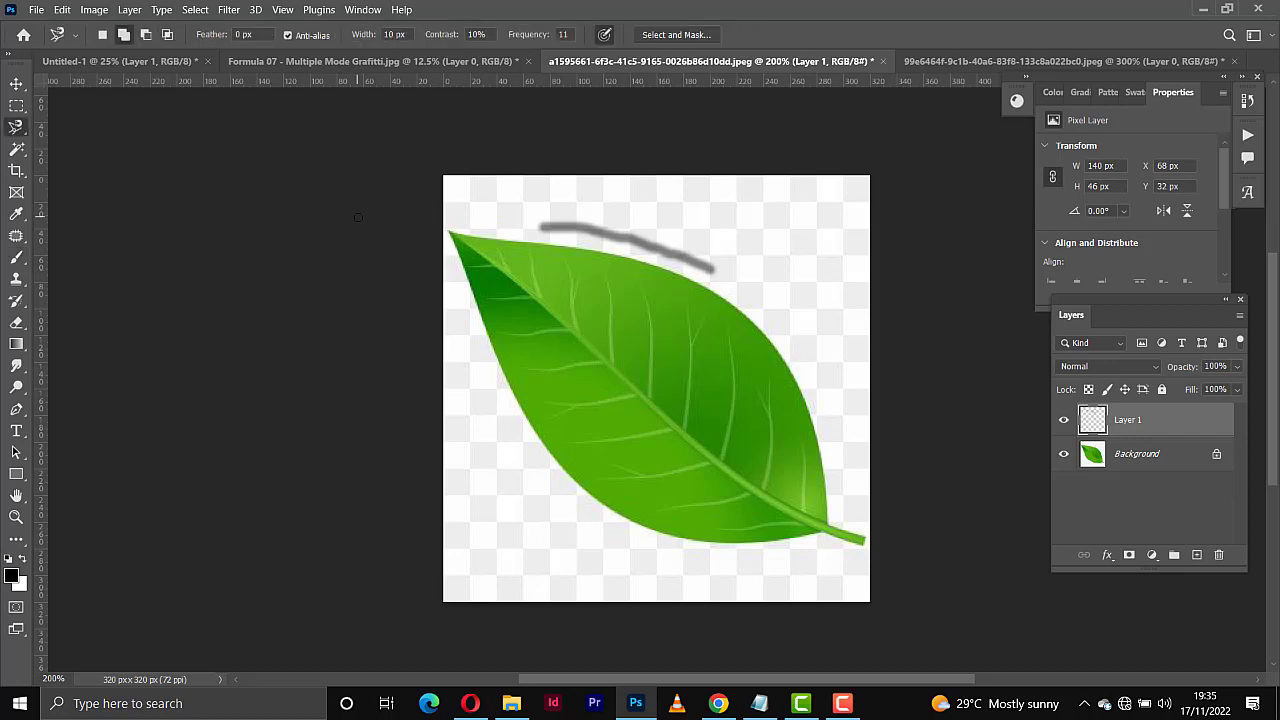
key(ctrl+plus)
key(ctrl+plus)
scroll(358, 217, up, 3)
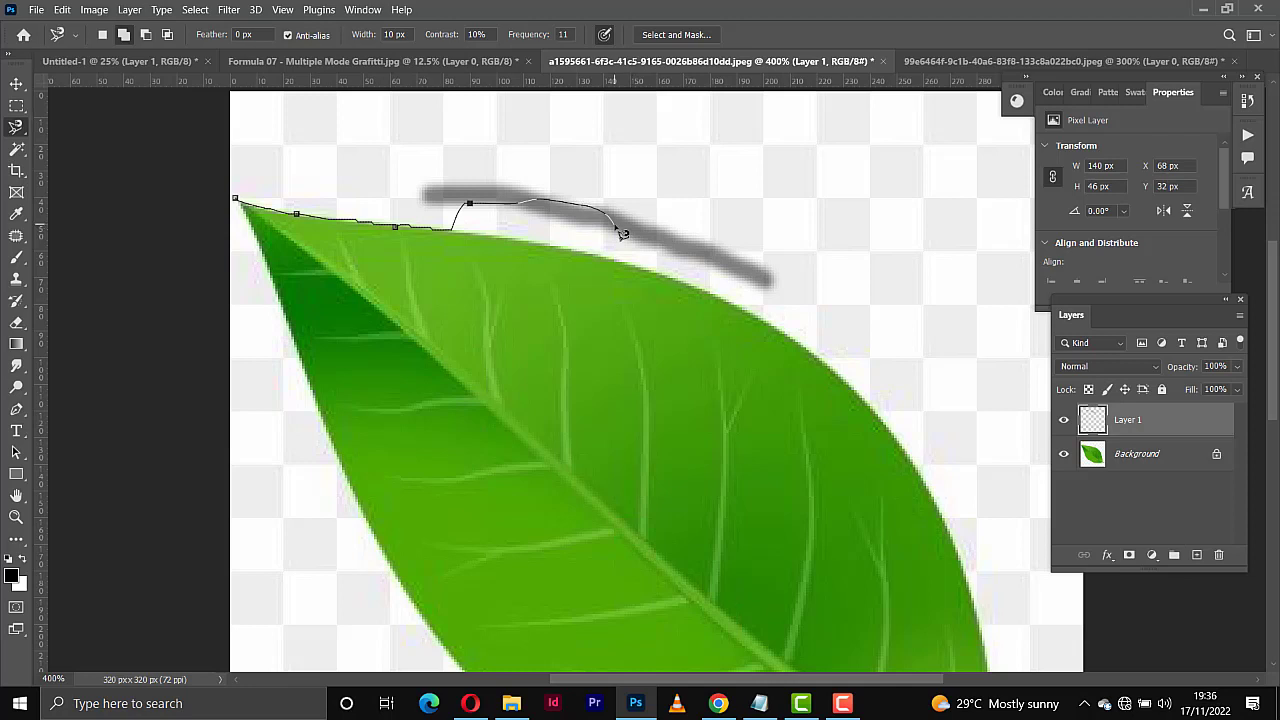
key(BackSpace)
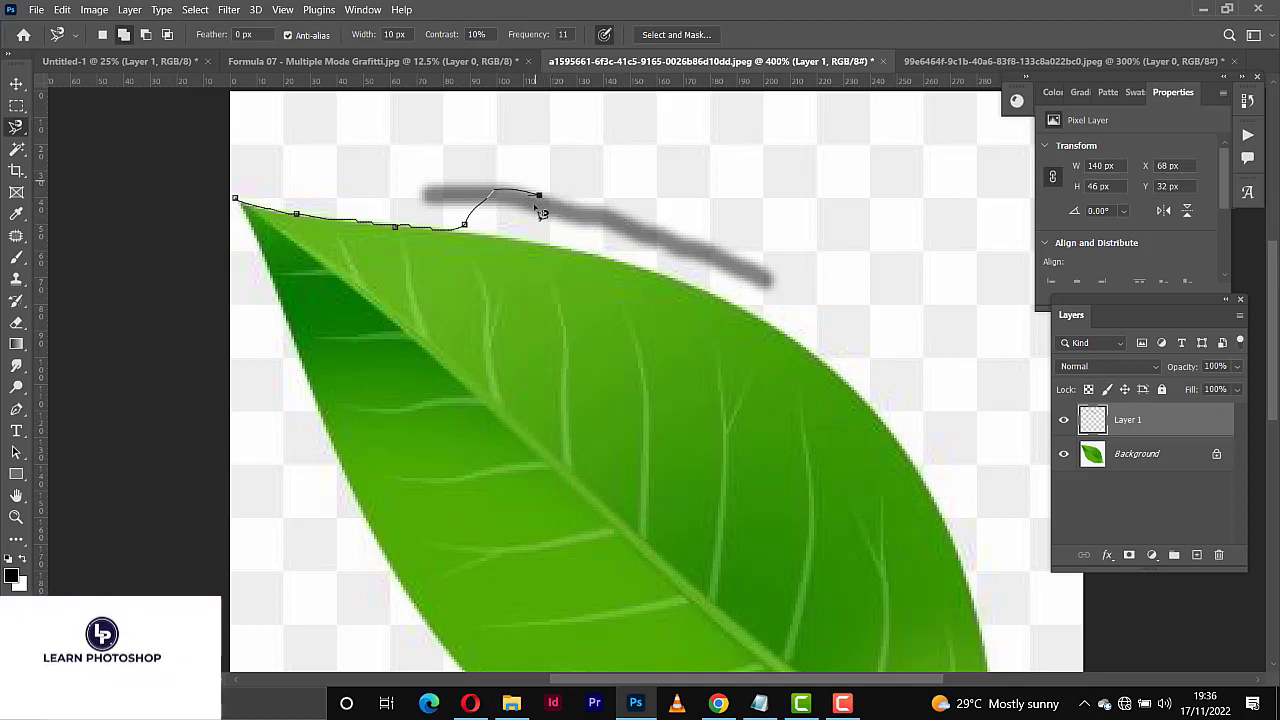
key(Delete)
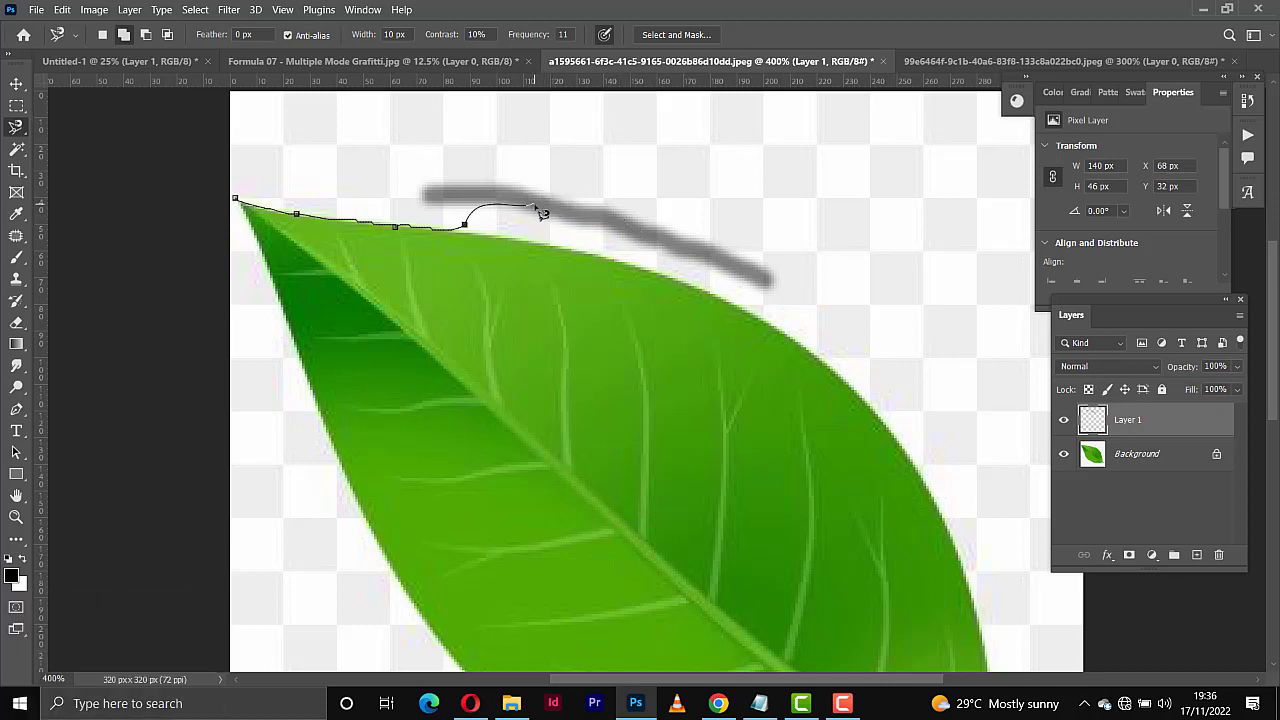
key(Delete)
key(Delete)
key(Escape)
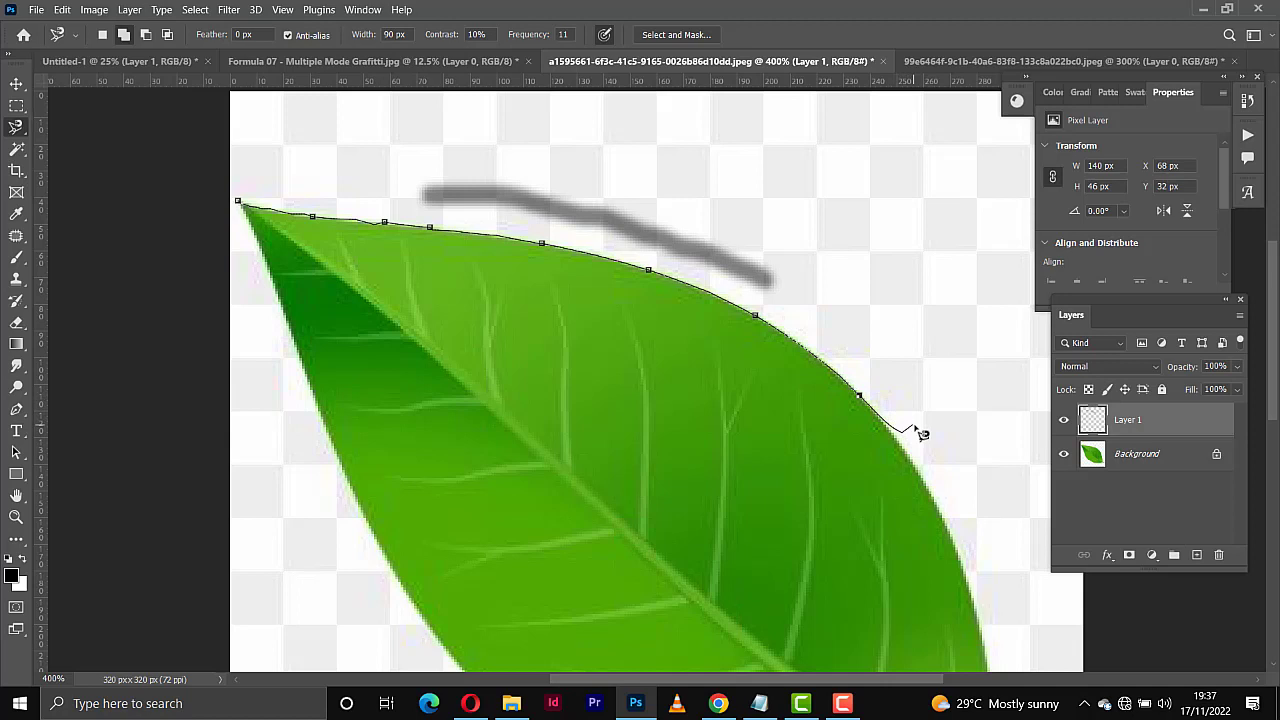
Cancel the trial outlines along the leaf's upper edge and set the Magnetic Lasso's frequency to 90.
key(Escape)
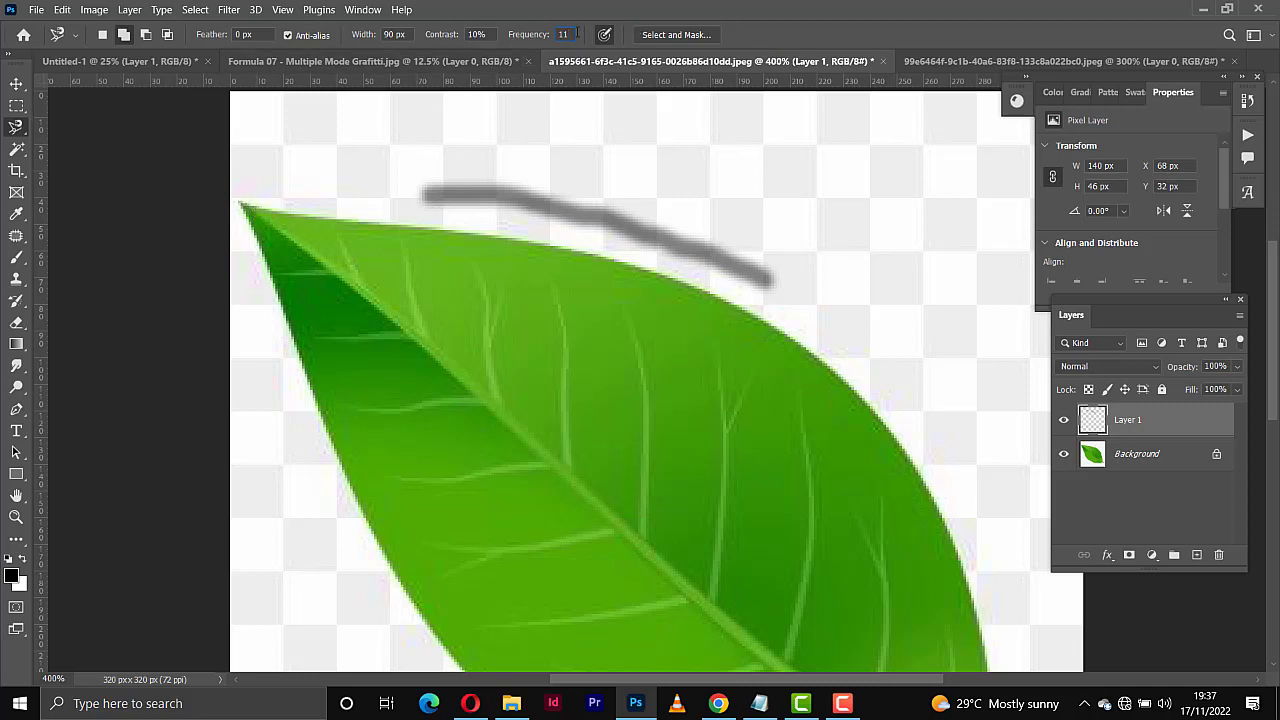
click(242, 203)
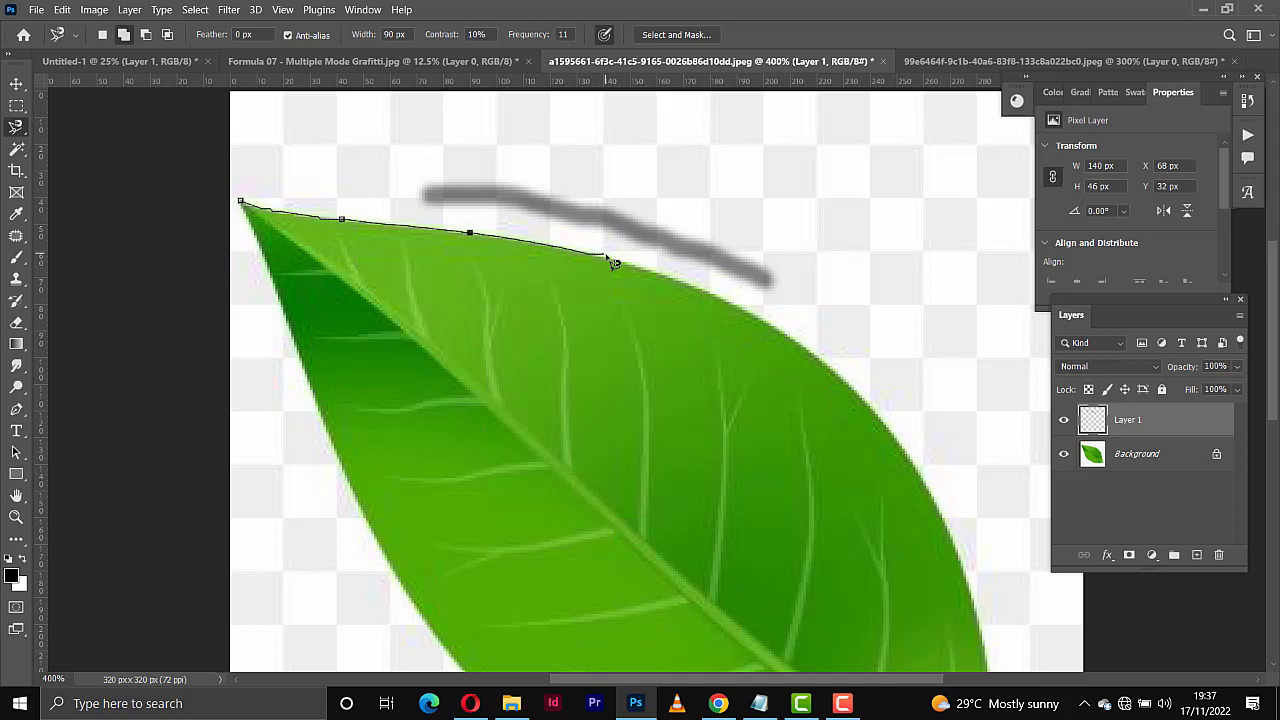
key(Escape)
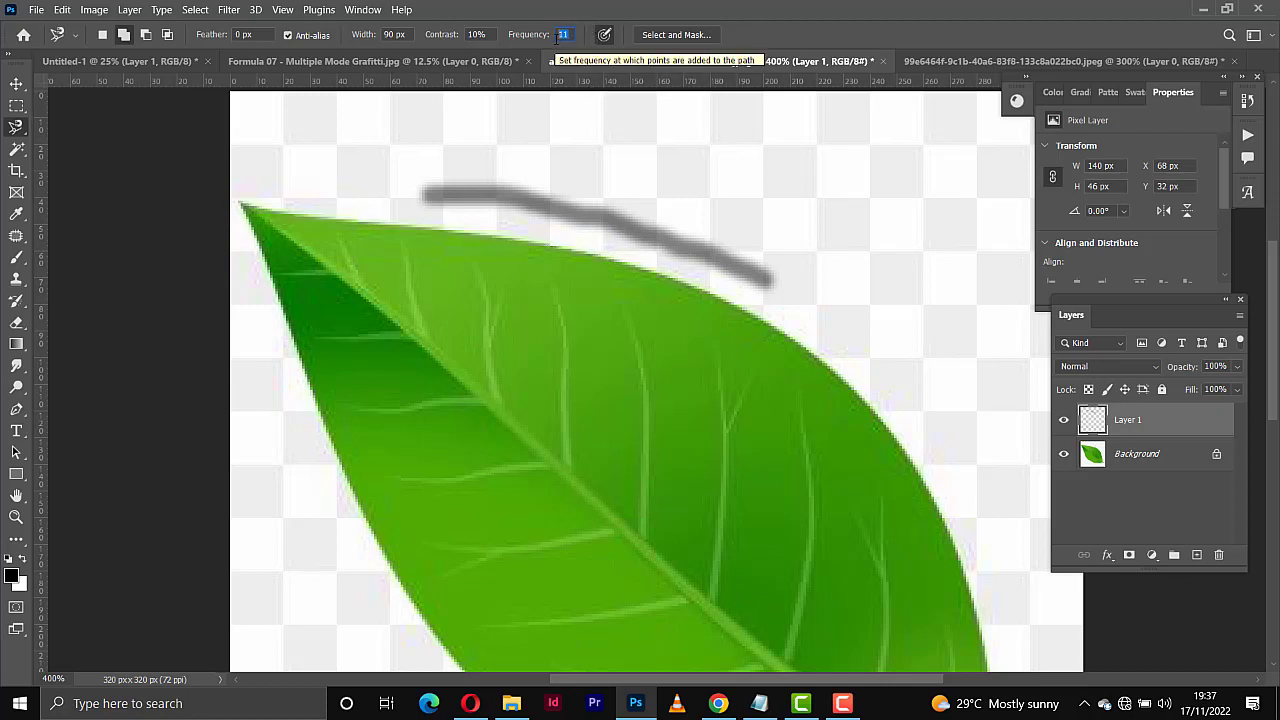
text(90)
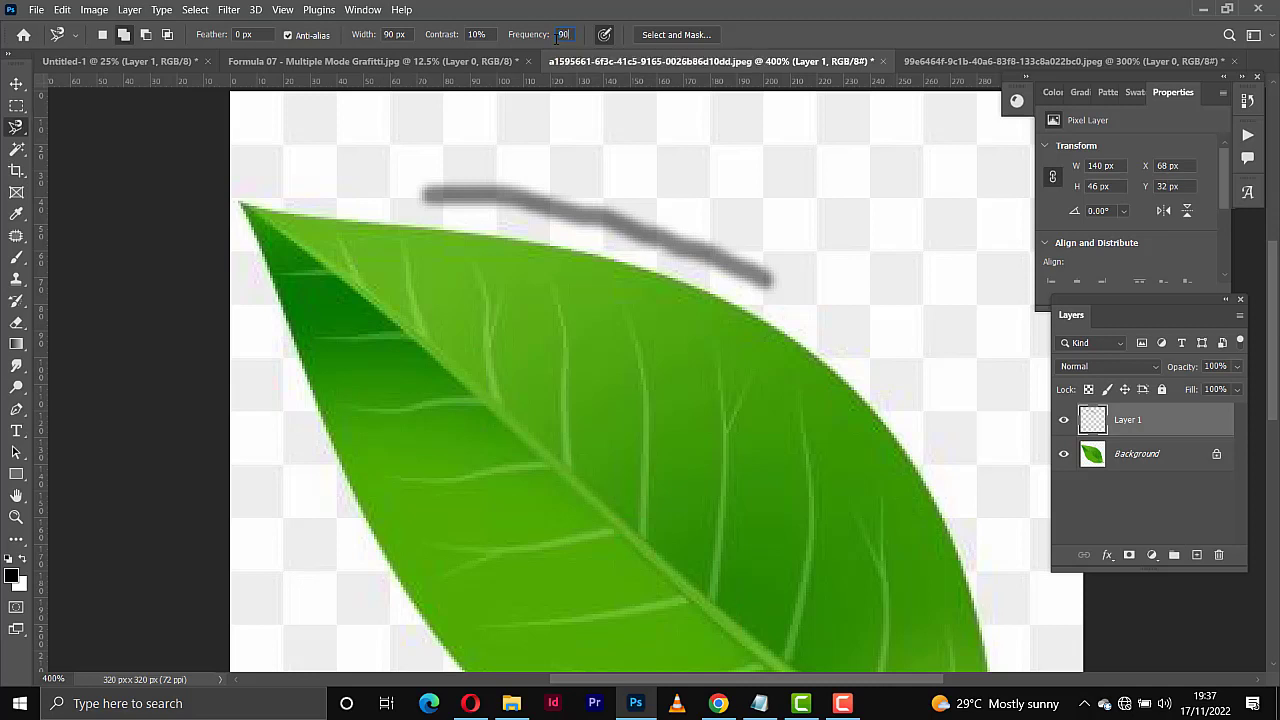
Select the whole leaf including its stem with the Magnetic Lasso tool, starting and closing at the leaf's tip and removing unwanted anchor points.
click(241, 201)
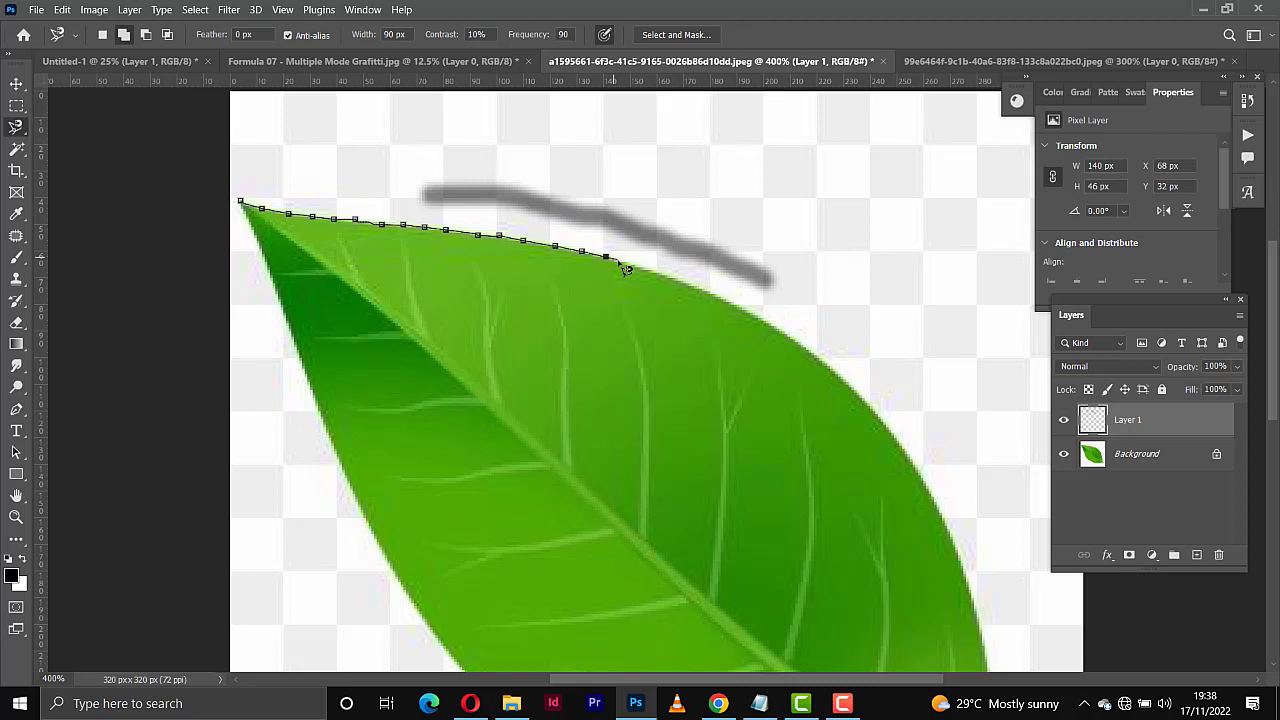
key(BackSpace)
key(BackSpace)
key(BackSpace)
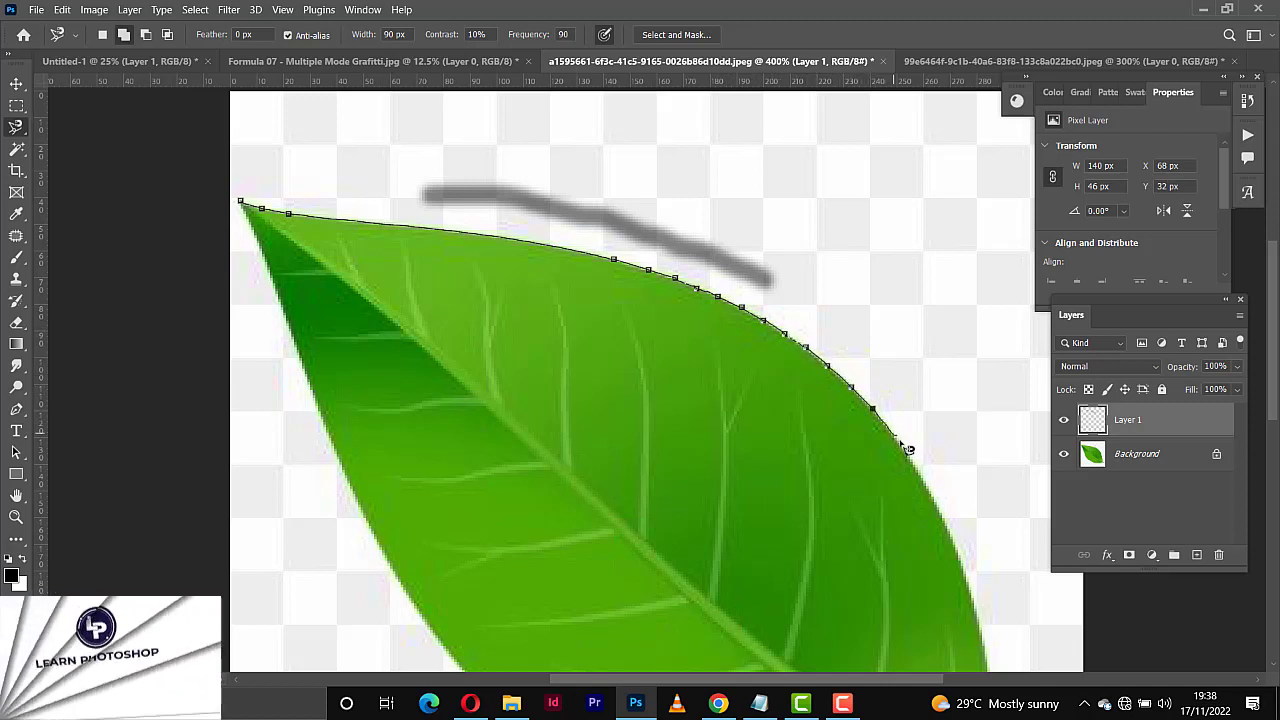
scroll(935, 490, down, 2)
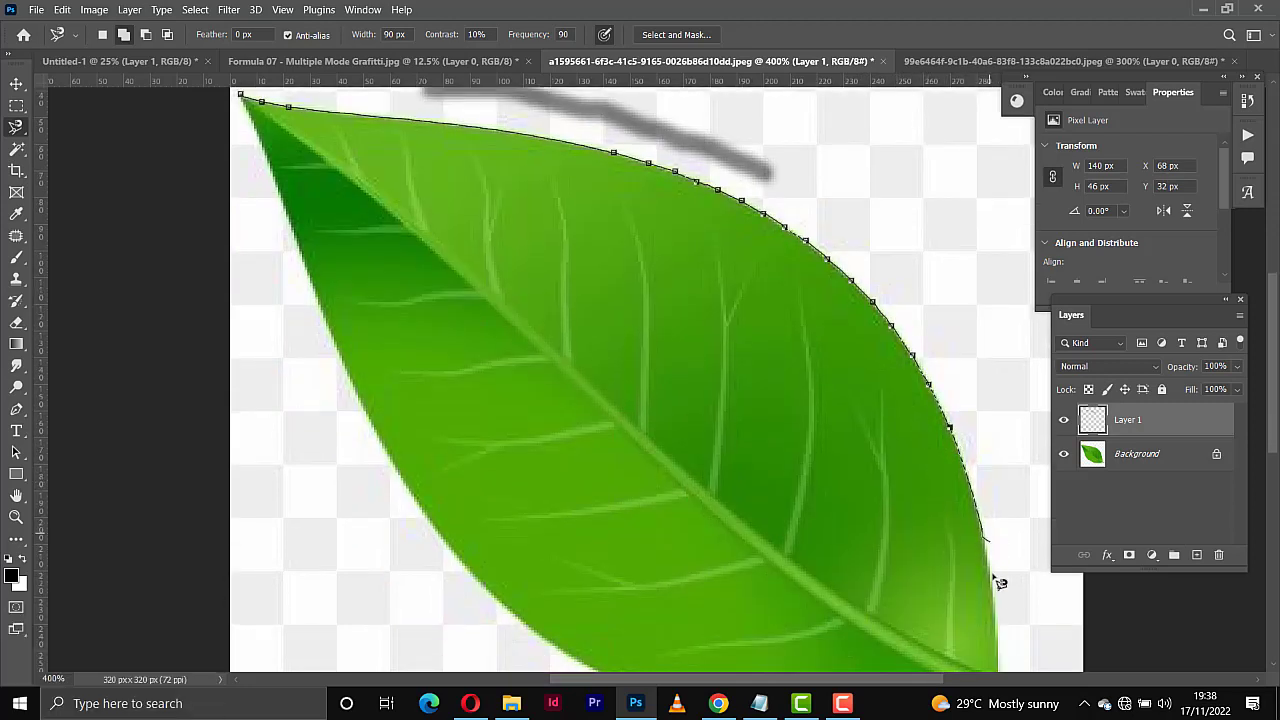
scroll(999, 635, down, 1)
scroll(1007, 643, down, 1)
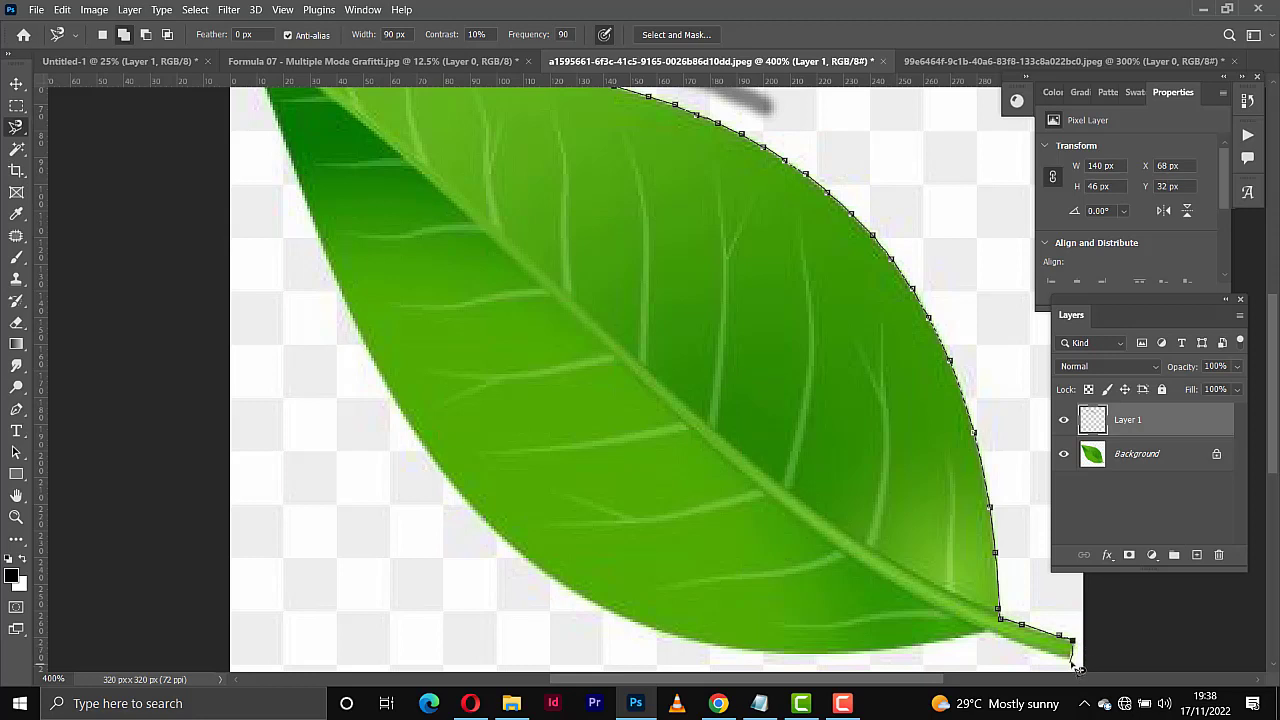
click(1070, 659)
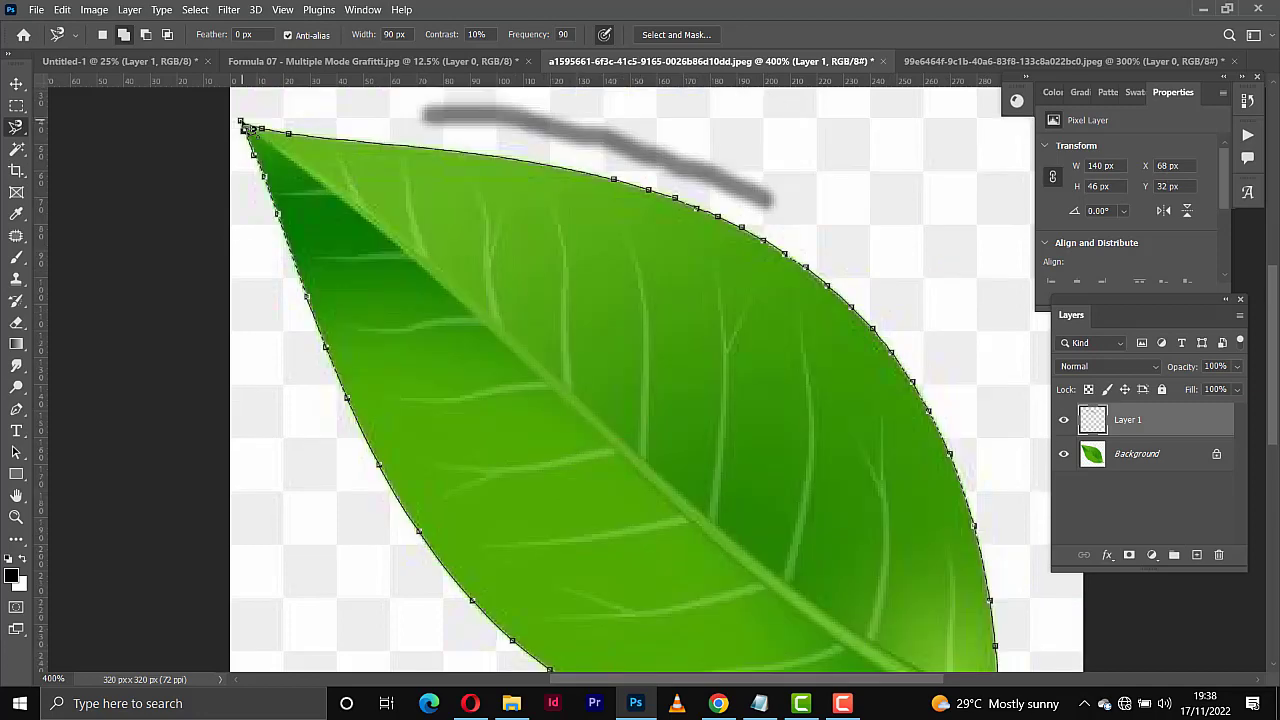
click(245, 127)
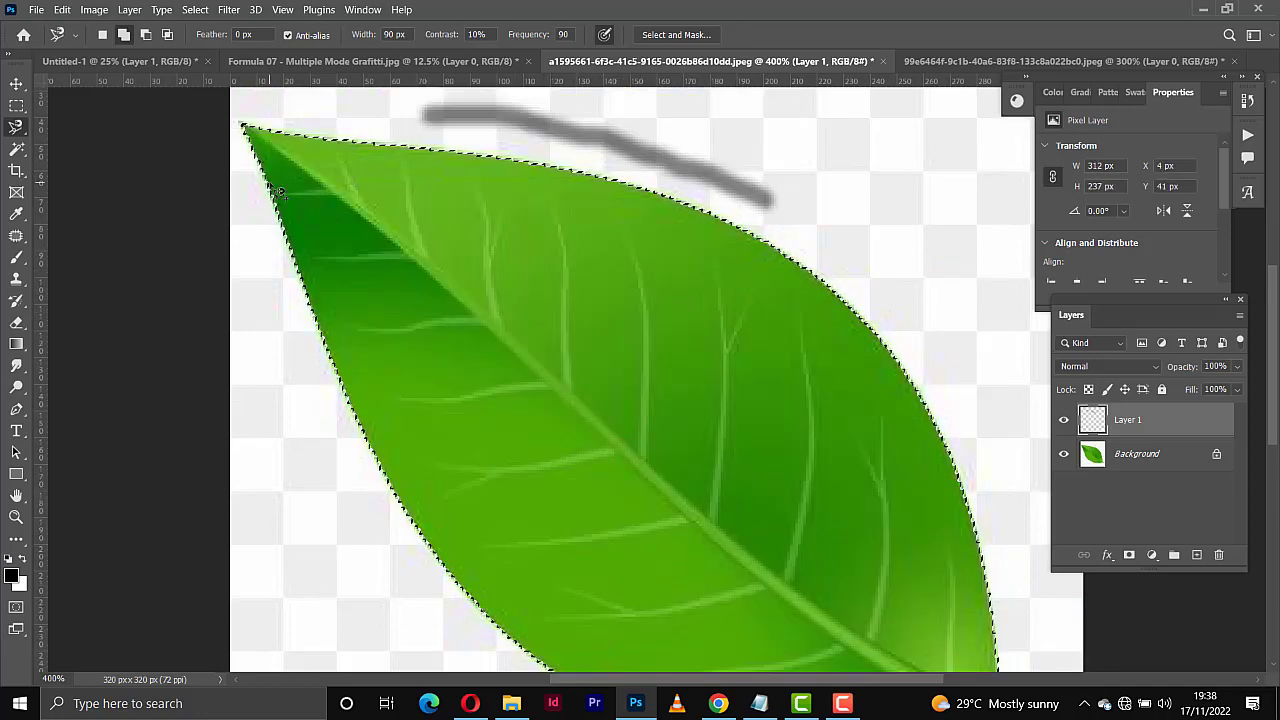
Delete the layer with the painted stroke and add a layer mask from the leaf selection to the Background layer.
scroll(280, 193, down, 2)
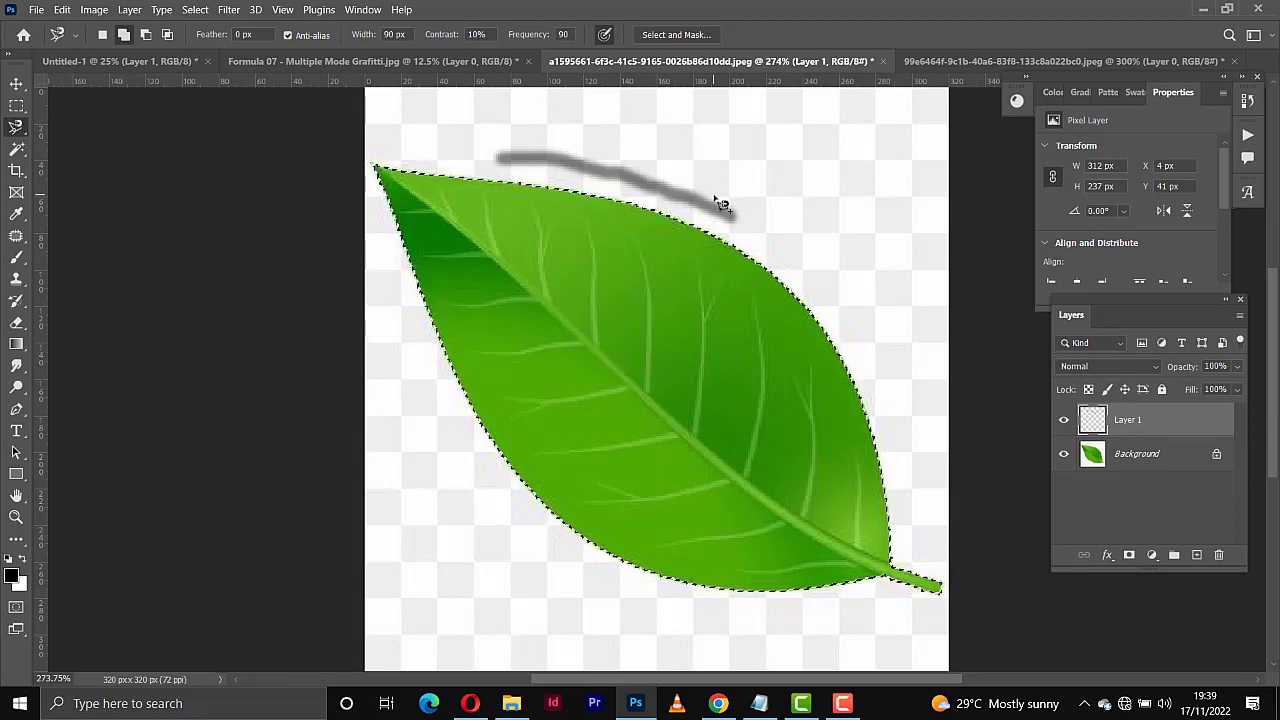
click(1157, 454)
drag(1161, 413, 1220, 557)
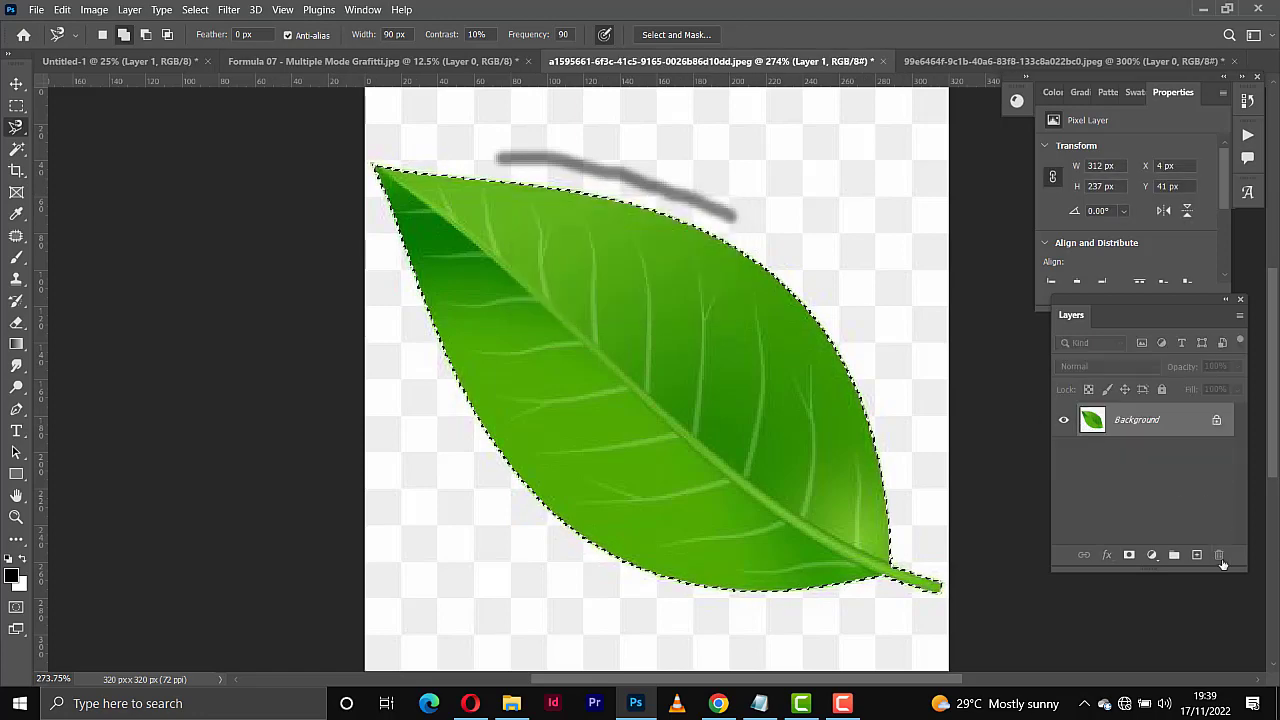
click(1130, 555)
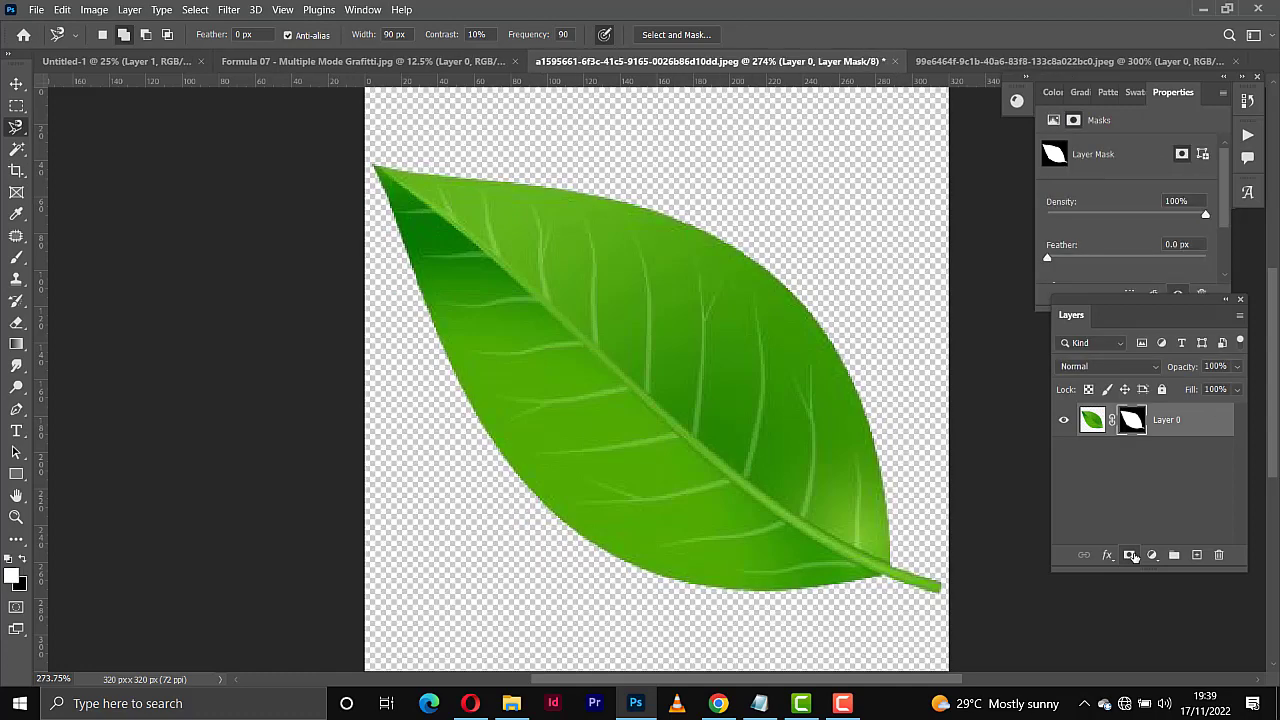